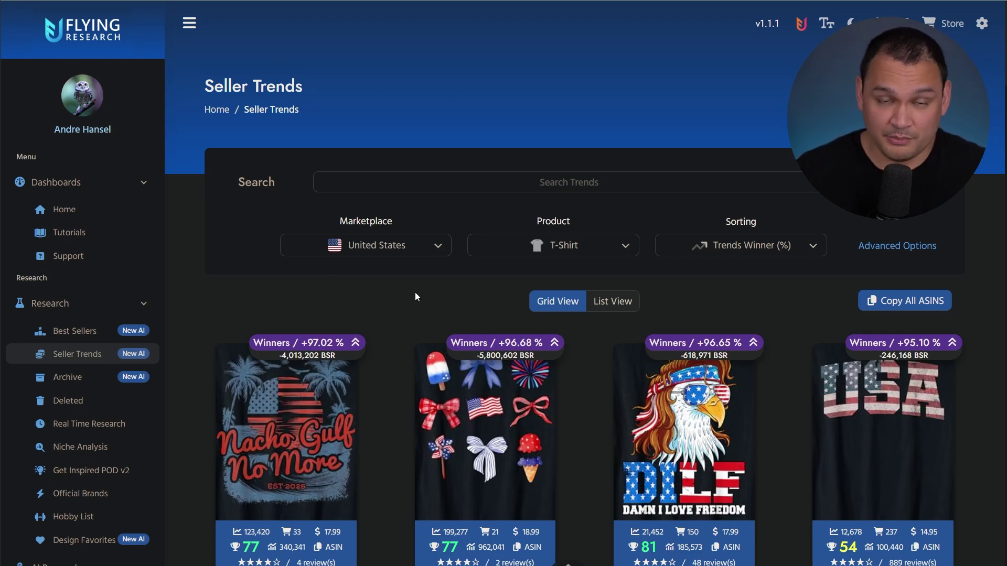
{"action": "scroll", "coordinate": [407, 288], "scroll_direction": "down", "scroll_amount": 5}
{"action": "scroll", "coordinate": [406, 293], "scroll_direction": "down", "scroll_amount": 5}
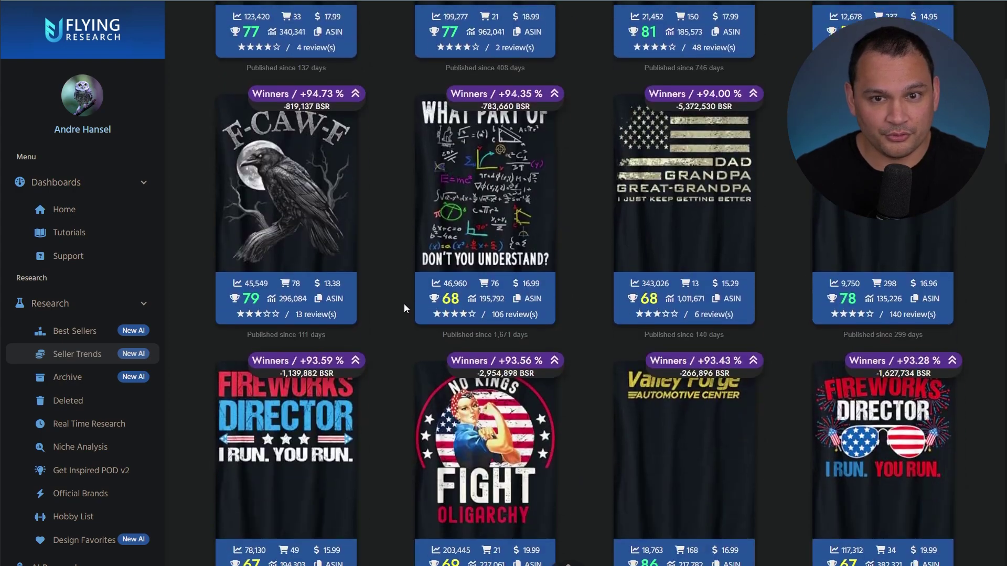
{"action": "scroll", "coordinate": [404, 305], "scroll_direction": "up", "scroll_amount": 6}
{"action": "scroll", "coordinate": [404, 305], "scroll_direction": "down", "scroll_amount": 6}
{"action": "scroll", "coordinate": [404, 303], "scroll_direction": "down", "scroll_amount": 10}
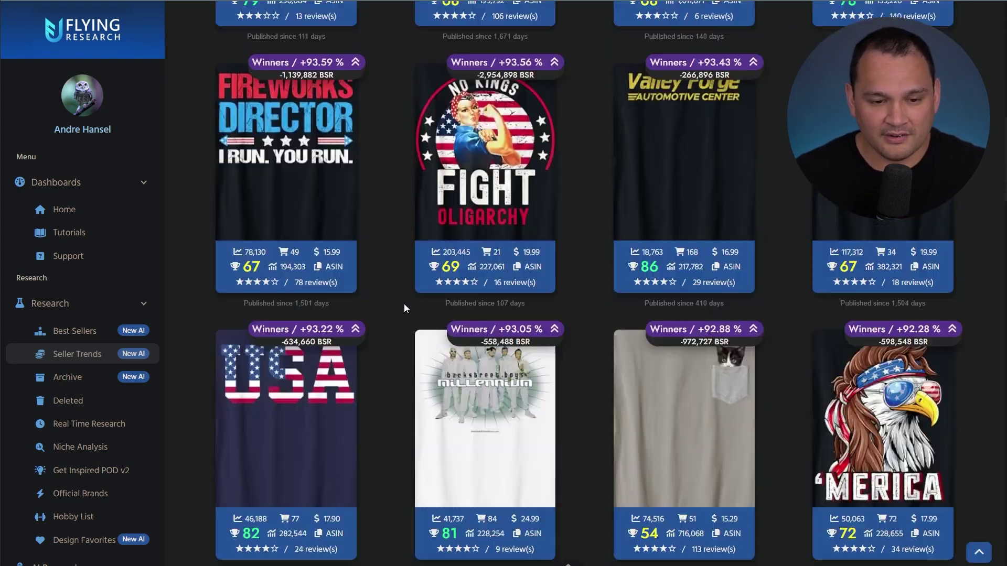
{"action": "scroll", "coordinate": [404, 305], "scroll_direction": "down", "scroll_amount": 4}
{"action": "scroll", "coordinate": [404, 306], "scroll_direction": "up", "scroll_amount": 14}
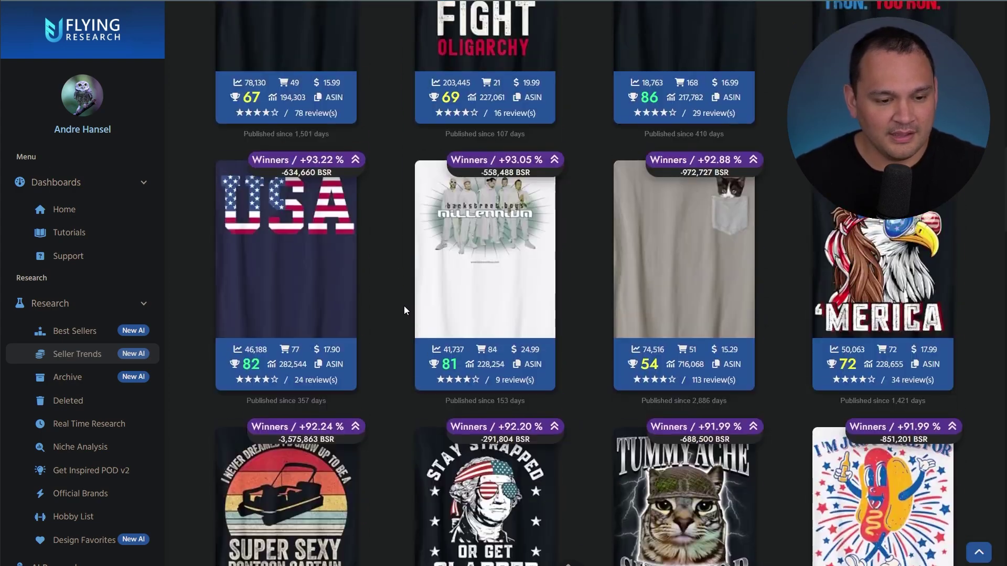
{"action": "scroll", "coordinate": [403, 306], "scroll_direction": "up", "scroll_amount": 9}
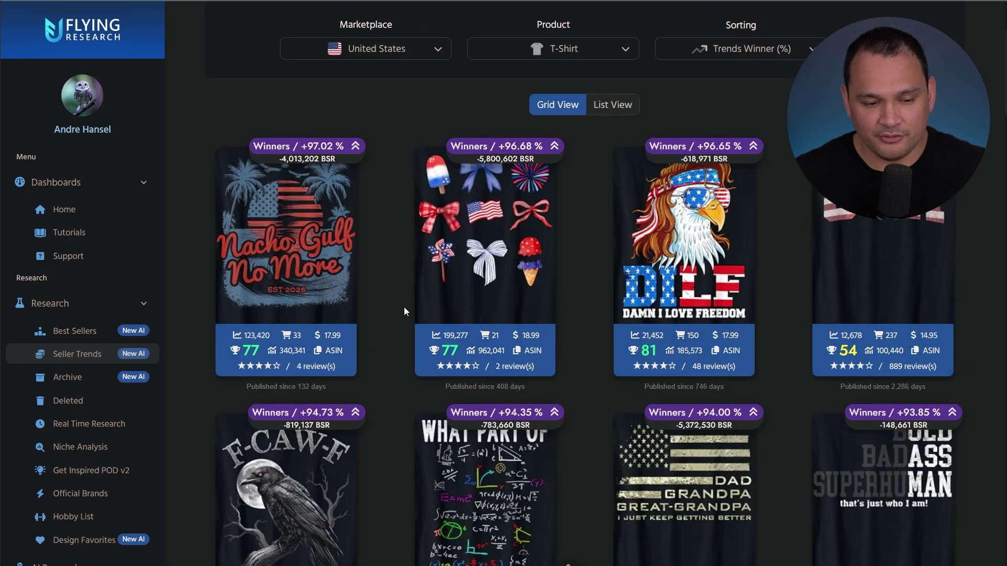
{"action": "scroll", "coordinate": [404, 307], "scroll_direction": "up", "scroll_amount": 1}
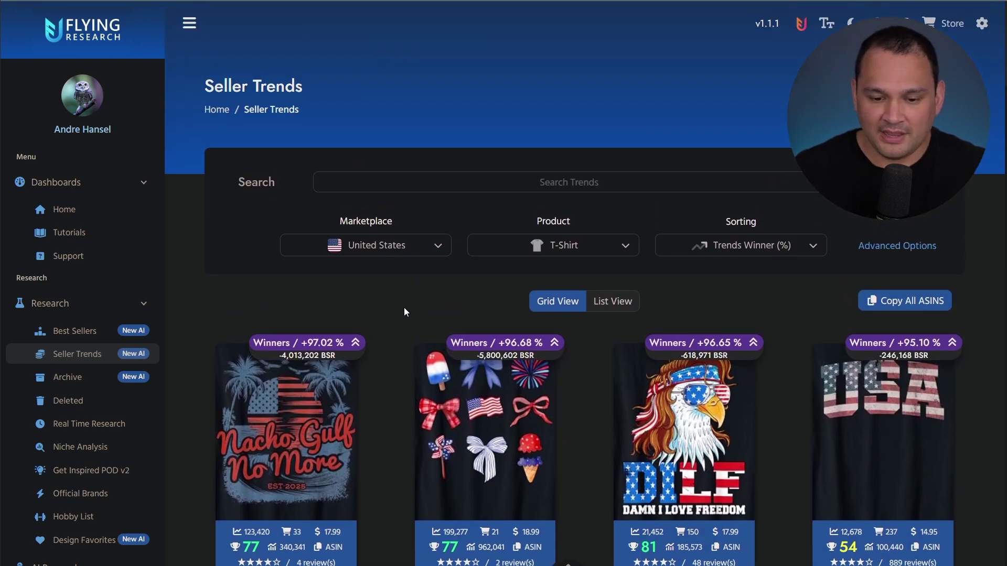
{"action": "left_click", "coordinate": [737, 244]}
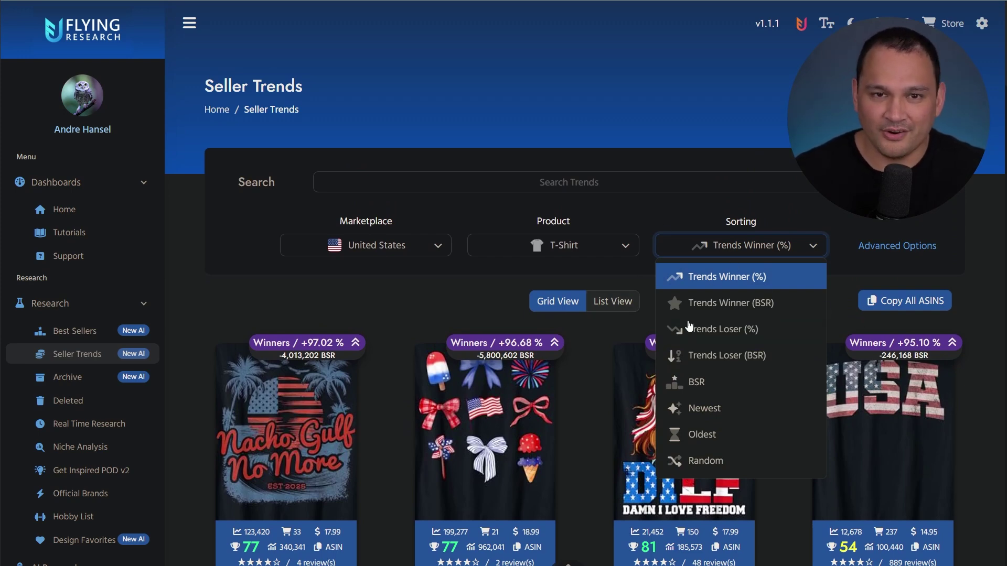
{"action": "left_click", "coordinate": [379, 290]}
{"action": "scroll", "coordinate": [380, 291], "scroll_direction": "down", "scroll_amount": 3}
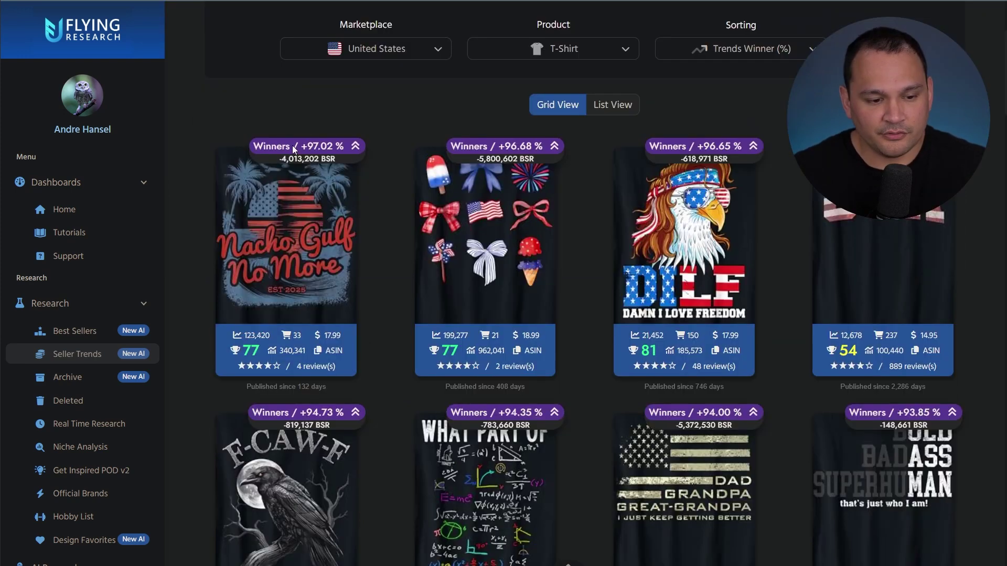
{"action": "mouse_move", "coordinate": [261, 138]}
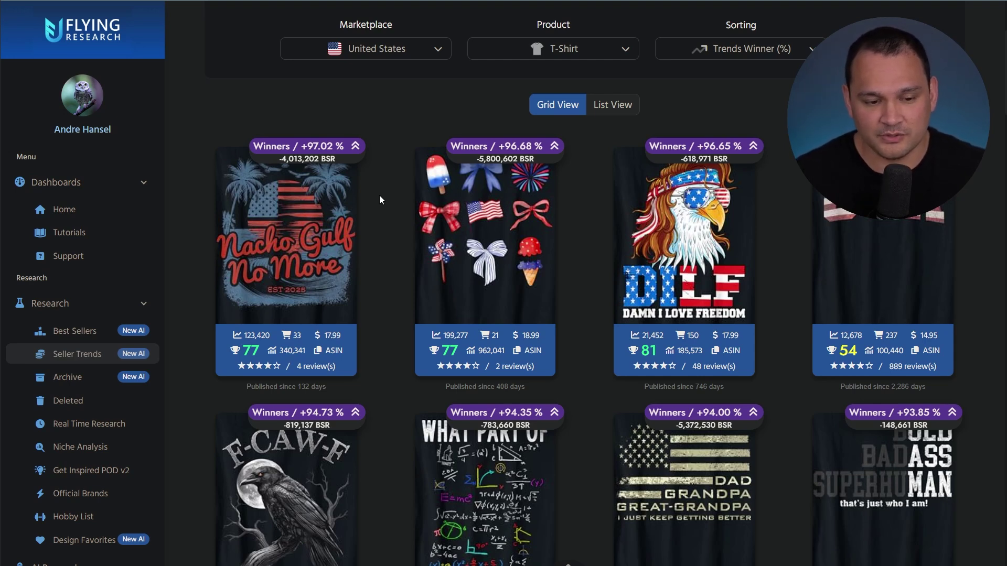
{"action": "scroll", "coordinate": [603, 262], "scroll_direction": "down", "scroll_amount": 9}
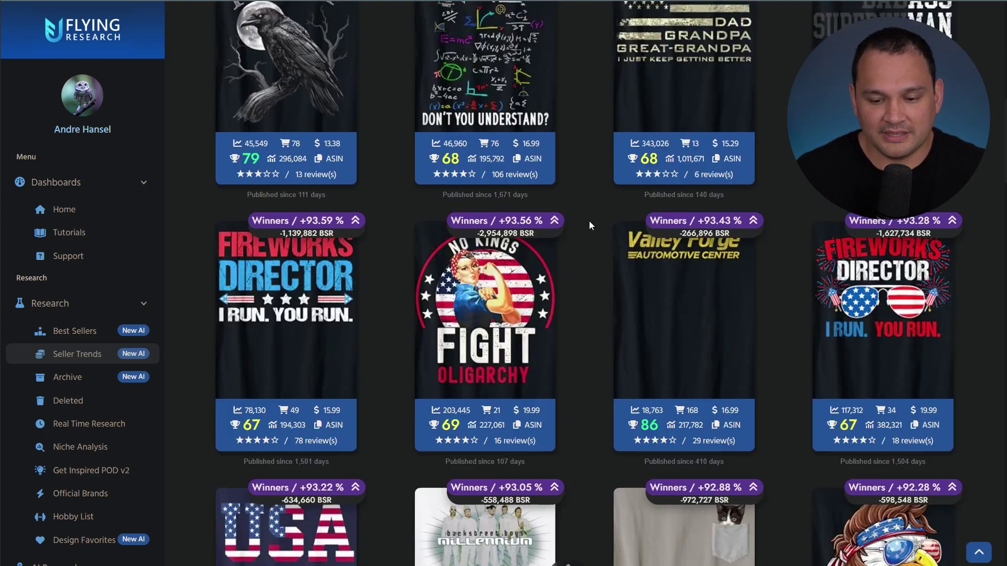
{"action": "scroll", "coordinate": [589, 222], "scroll_direction": "down", "scroll_amount": 12}
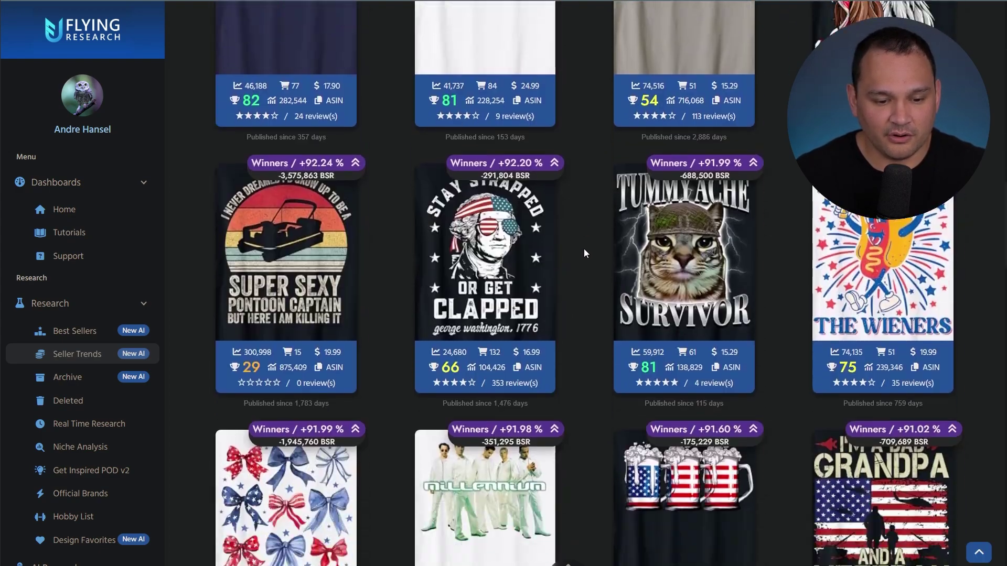
{"action": "scroll", "coordinate": [586, 254], "scroll_direction": "down", "scroll_amount": 6}
{"action": "scroll", "coordinate": [586, 253], "scroll_direction": "up", "scroll_amount": 6}
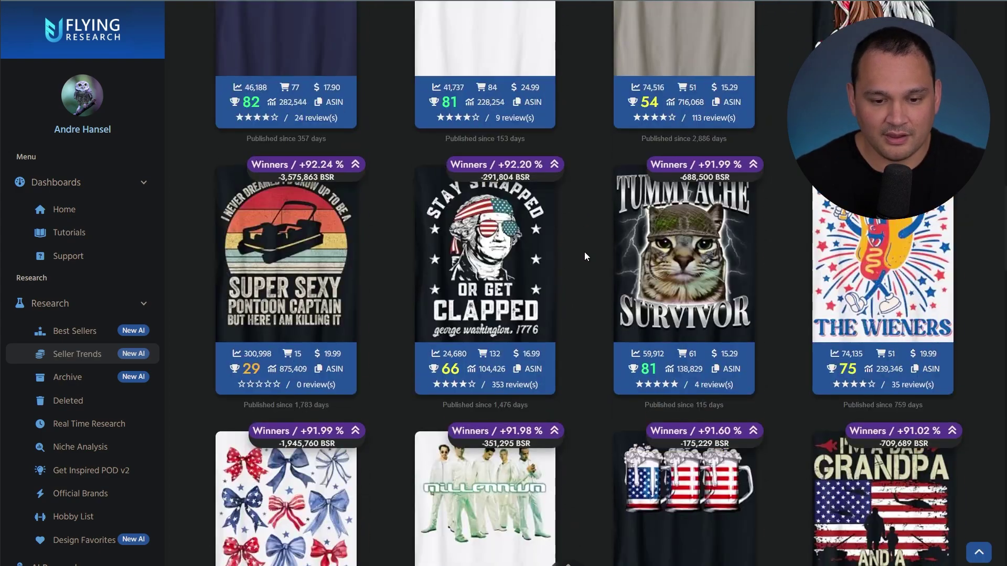
{"action": "scroll", "coordinate": [584, 253], "scroll_direction": "up", "scroll_amount": 20}
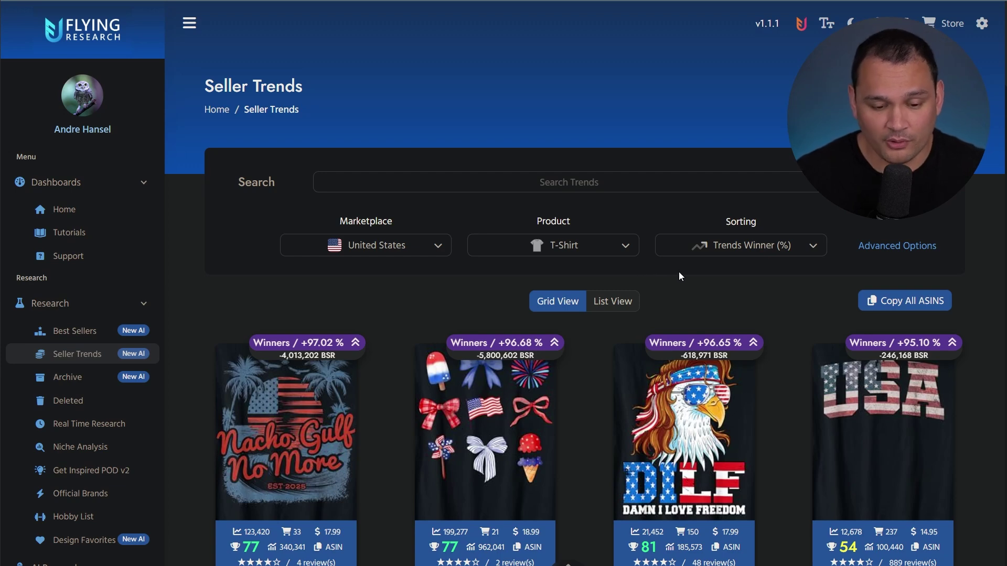
{"action": "scroll", "coordinate": [498, 260], "scroll_direction": "down", "scroll_amount": 1}
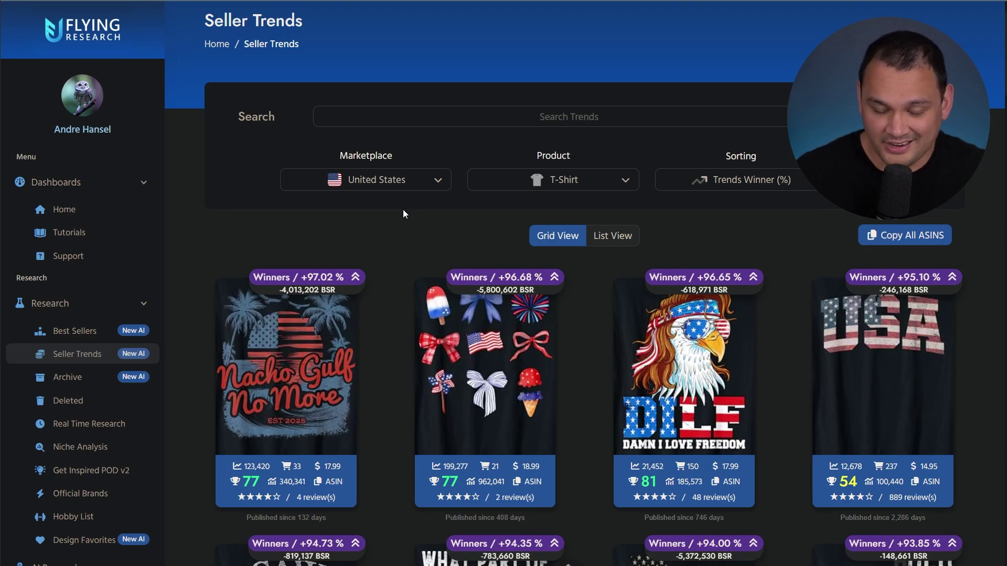
{"action": "scroll", "coordinate": [427, 223], "scroll_direction": "down", "scroll_amount": 14}
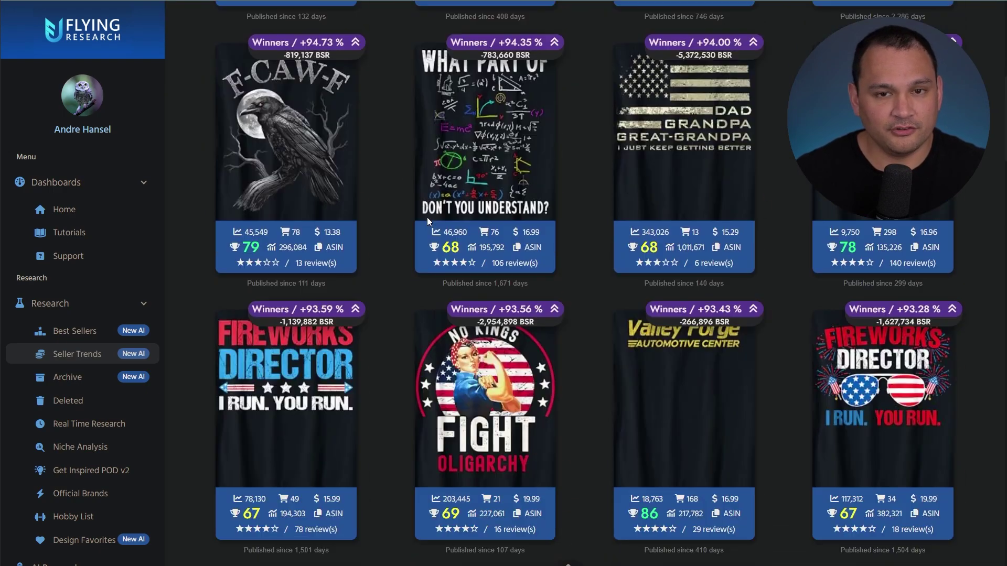
{"action": "scroll", "coordinate": [429, 220], "scroll_direction": "down", "scroll_amount": 3}
{"action": "scroll", "coordinate": [429, 221], "scroll_direction": "up", "scroll_amount": 17}
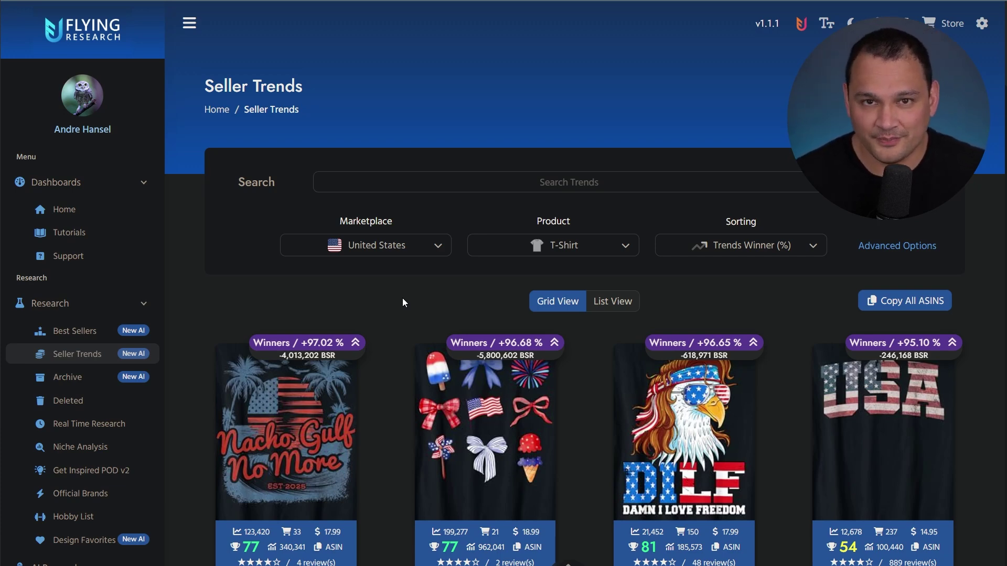
{"action": "left_click", "coordinate": [749, 249]}
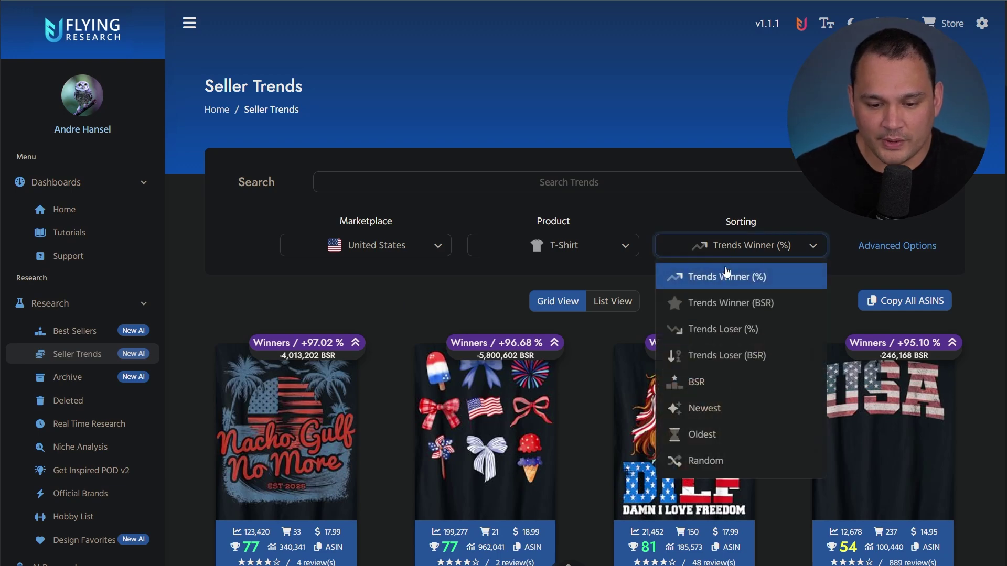
{"action": "left_click", "coordinate": [730, 331]}
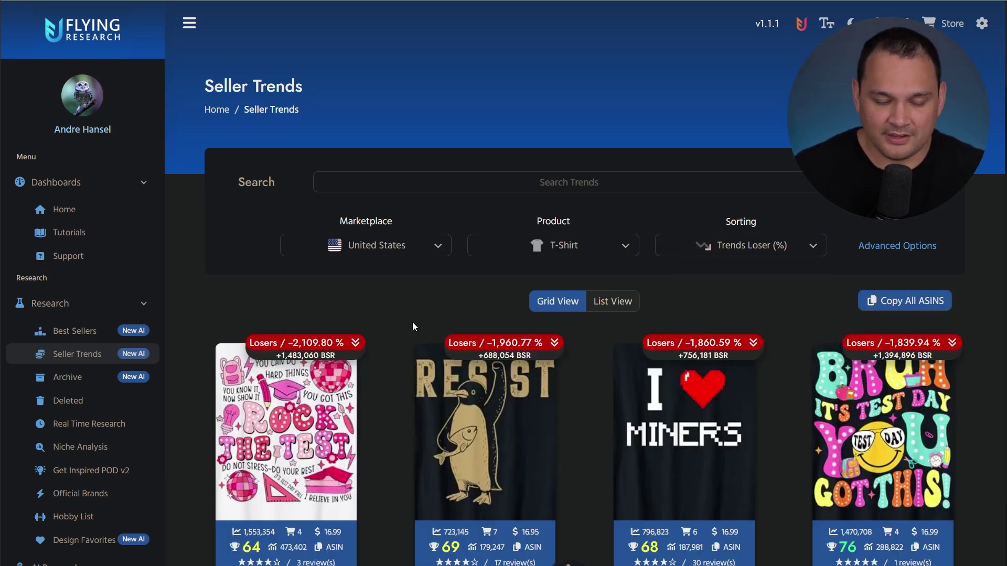
{"action": "scroll", "coordinate": [309, 321], "scroll_direction": "down", "scroll_amount": 3}
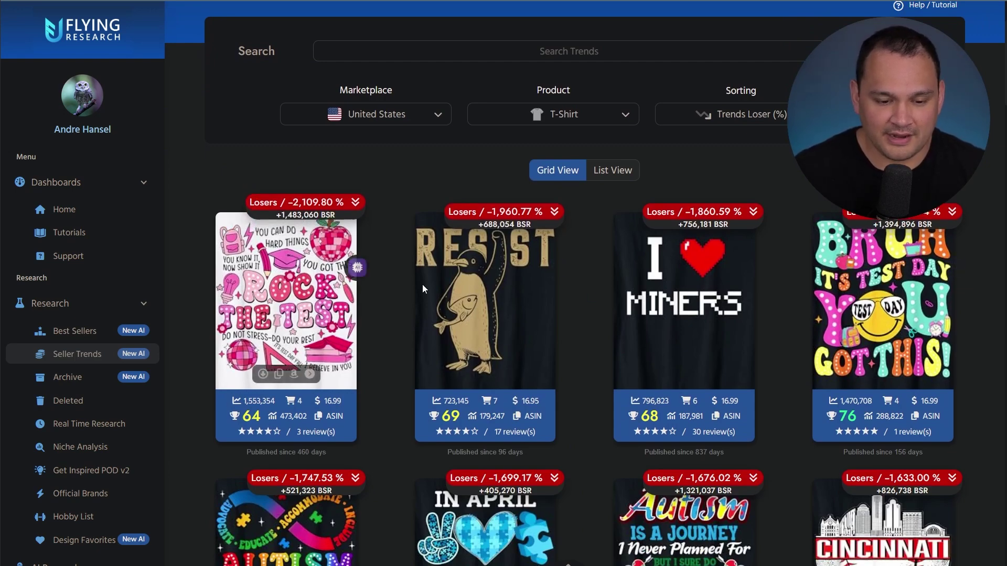
{"action": "mouse_move", "coordinate": [329, 219]}
{"action": "scroll", "coordinate": [404, 308], "scroll_direction": "down", "scroll_amount": 5}
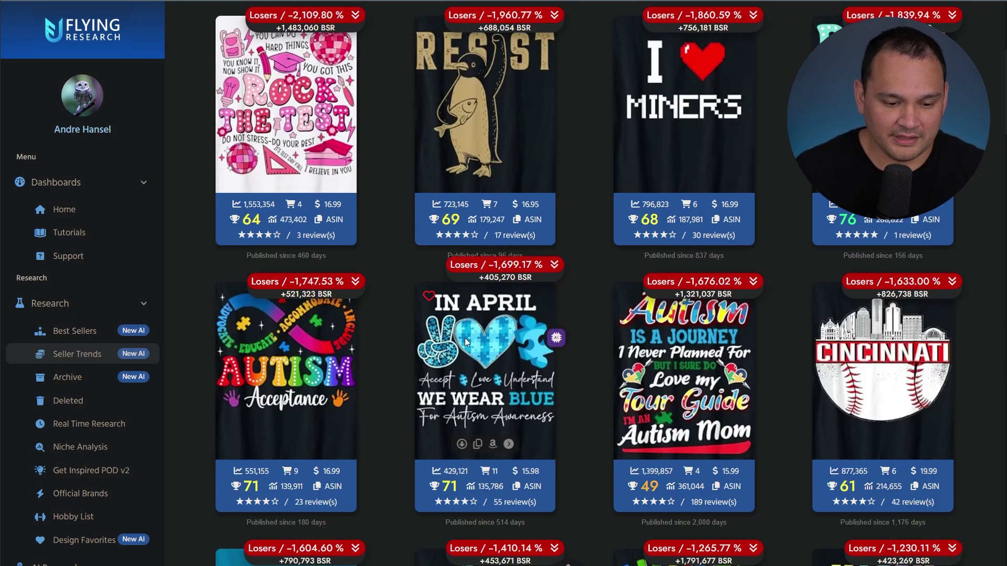
{"action": "scroll", "coordinate": [791, 329], "scroll_direction": "up", "scroll_amount": 3}
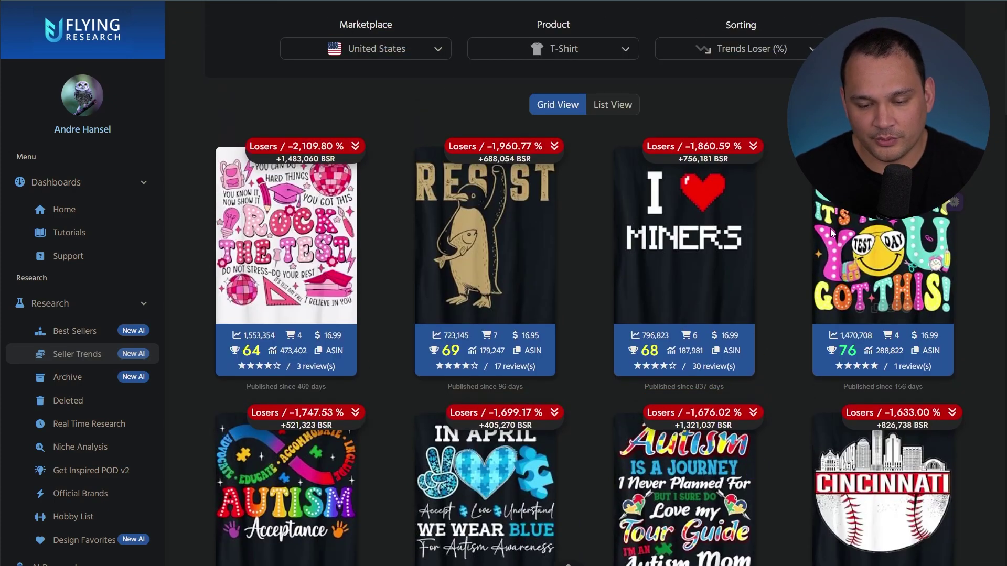
{"action": "scroll", "coordinate": [780, 300], "scroll_direction": "down", "scroll_amount": 4}
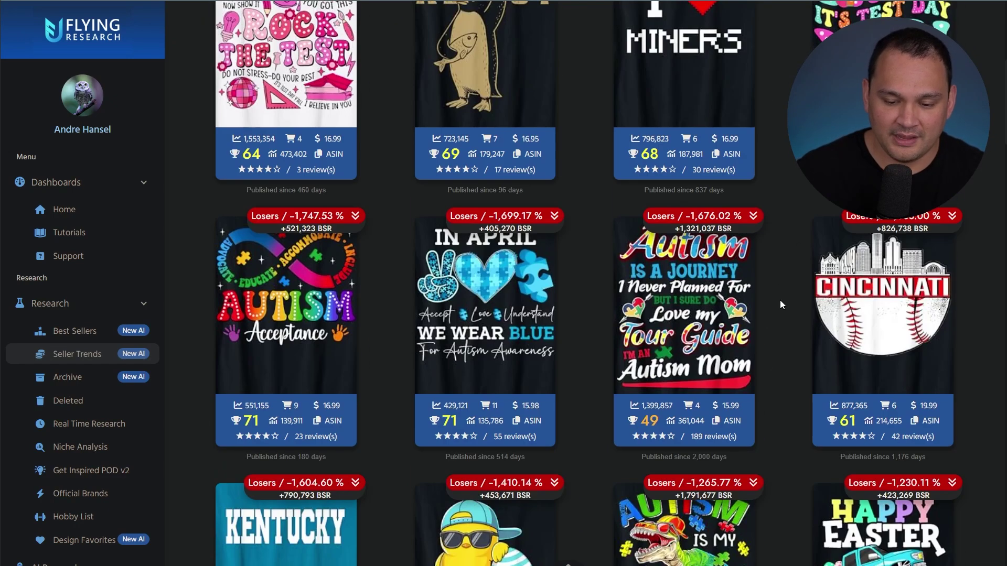
{"action": "scroll", "coordinate": [782, 304], "scroll_direction": "up", "scroll_amount": 5}
{"action": "scroll", "coordinate": [780, 300], "scroll_direction": "up", "scroll_amount": 3}
{"action": "left_click", "coordinate": [741, 245]}
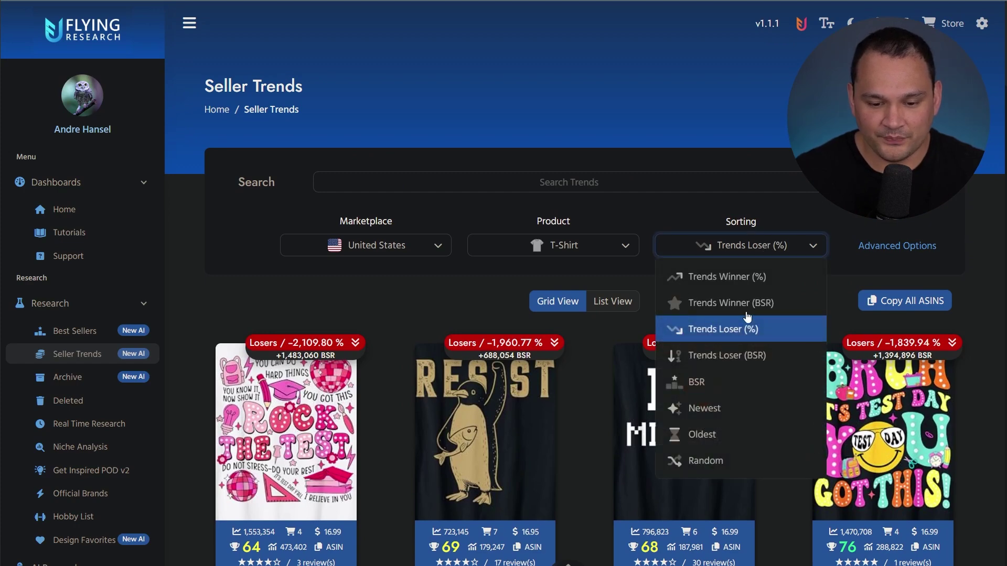
{"action": "left_click", "coordinate": [703, 283]}
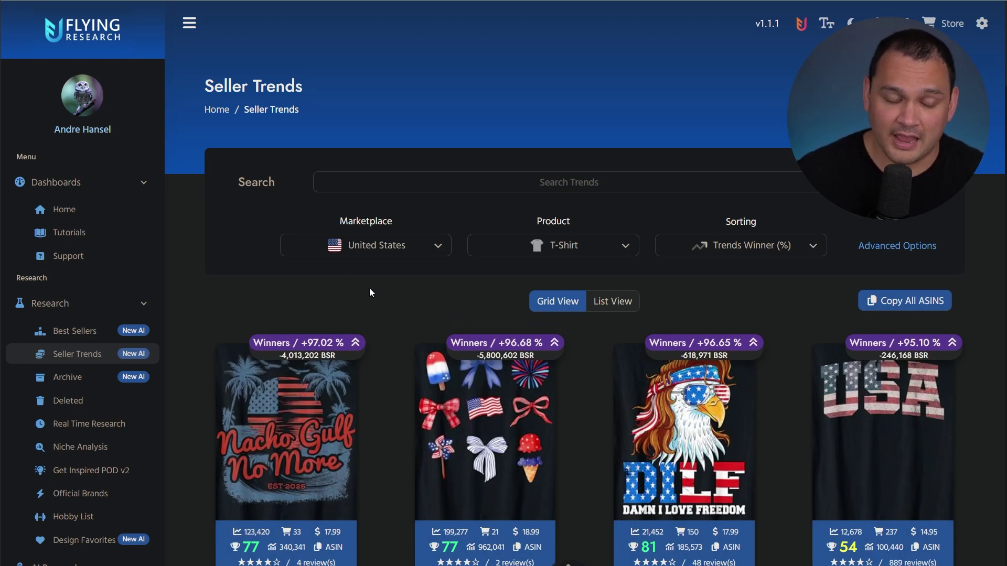
{"action": "left_click", "coordinate": [81, 330]}
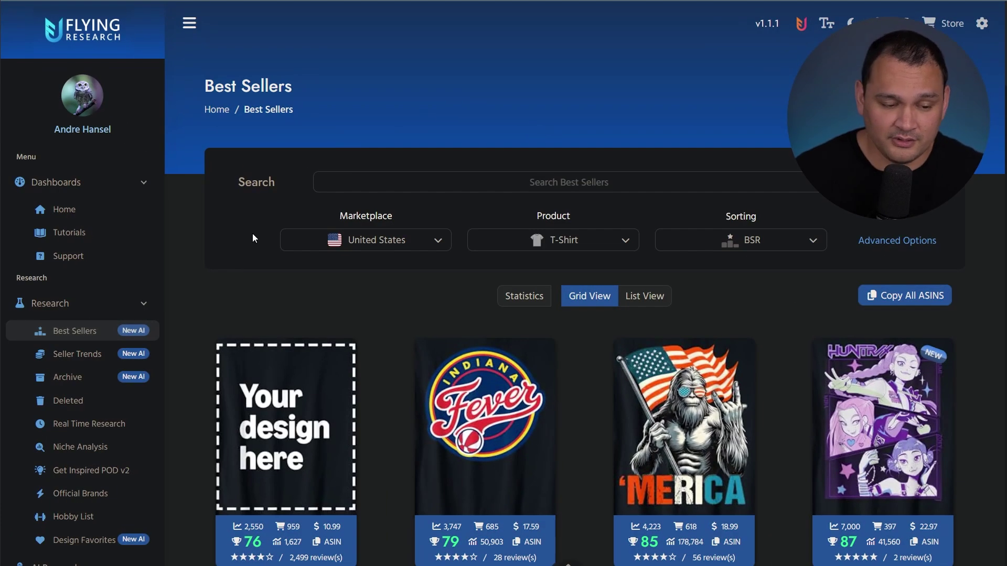
{"action": "scroll", "coordinate": [274, 226], "scroll_direction": "down", "scroll_amount": 2}
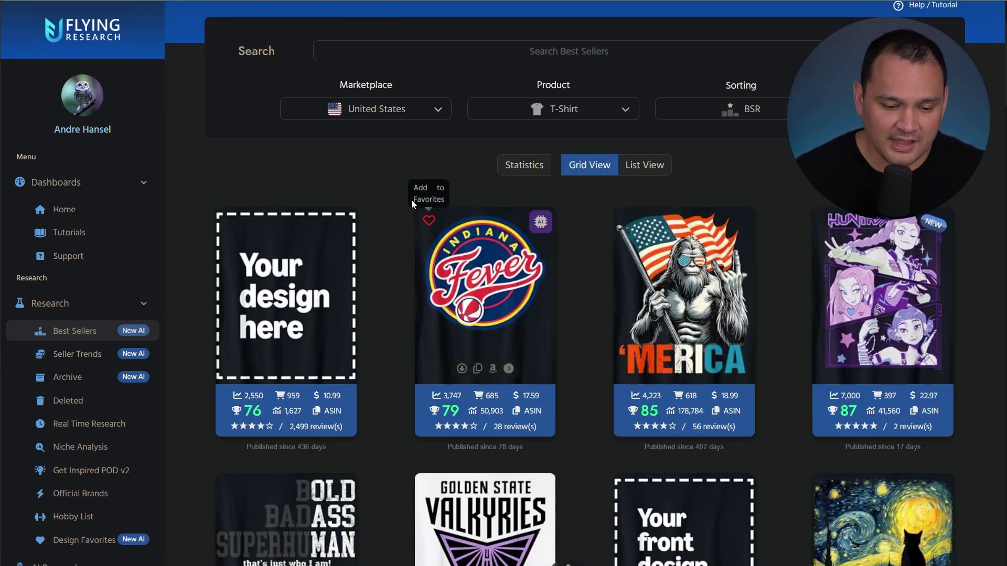
{"action": "scroll", "coordinate": [412, 201], "scroll_direction": "down", "scroll_amount": 5}
{"action": "scroll", "coordinate": [412, 201], "scroll_direction": "down", "scroll_amount": 8}
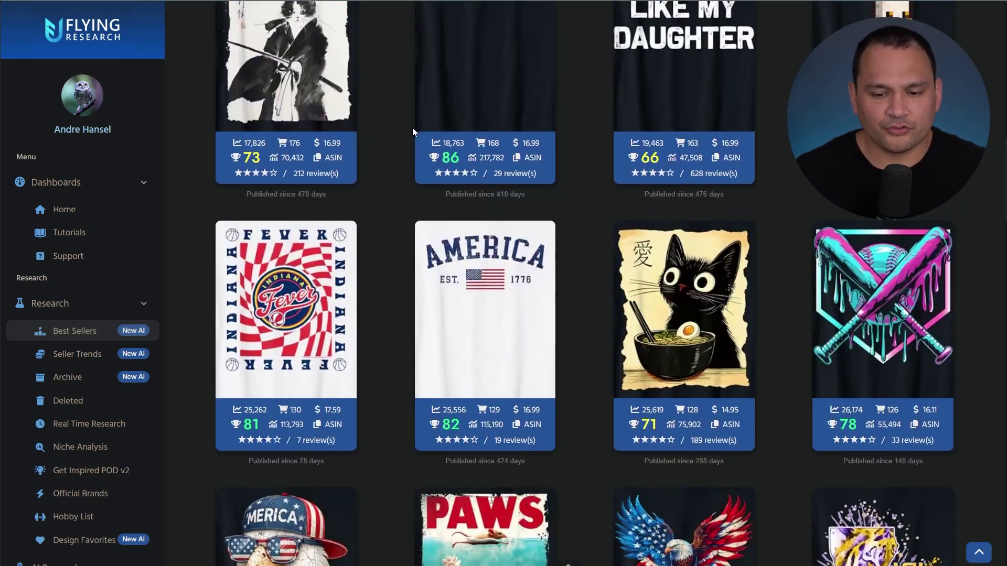
{"action": "scroll", "coordinate": [412, 132], "scroll_direction": "down", "scroll_amount": 7}
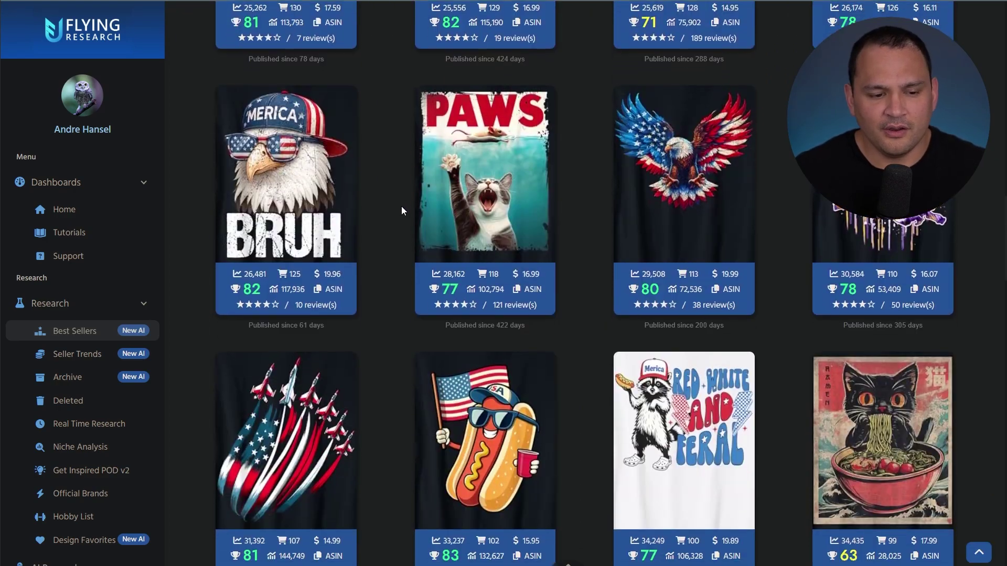
{"action": "scroll", "coordinate": [408, 221], "scroll_direction": "down", "scroll_amount": 7}
{"action": "scroll", "coordinate": [407, 236], "scroll_direction": "up", "scroll_amount": 9}
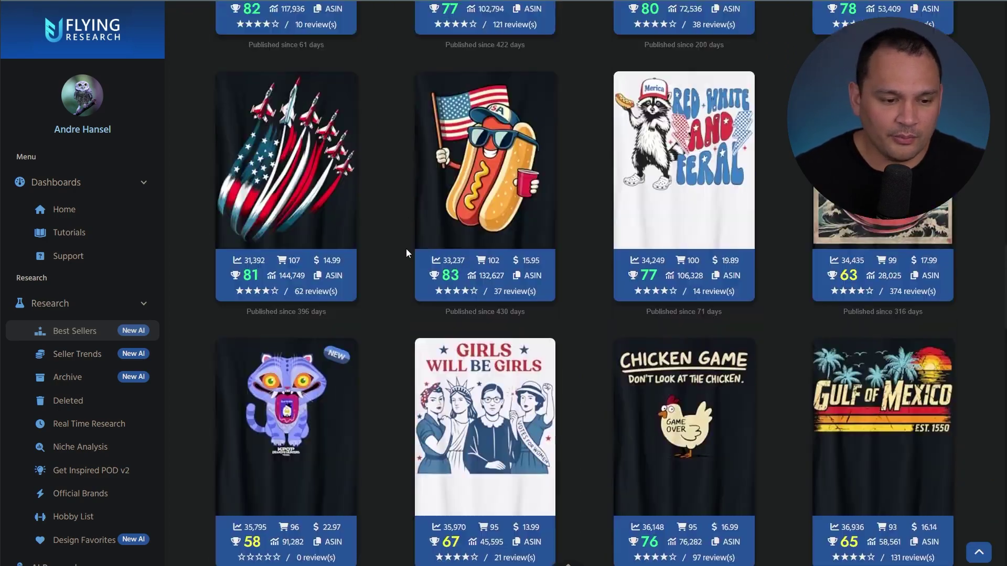
{"action": "scroll", "coordinate": [406, 250], "scroll_direction": "up", "scroll_amount": 17}
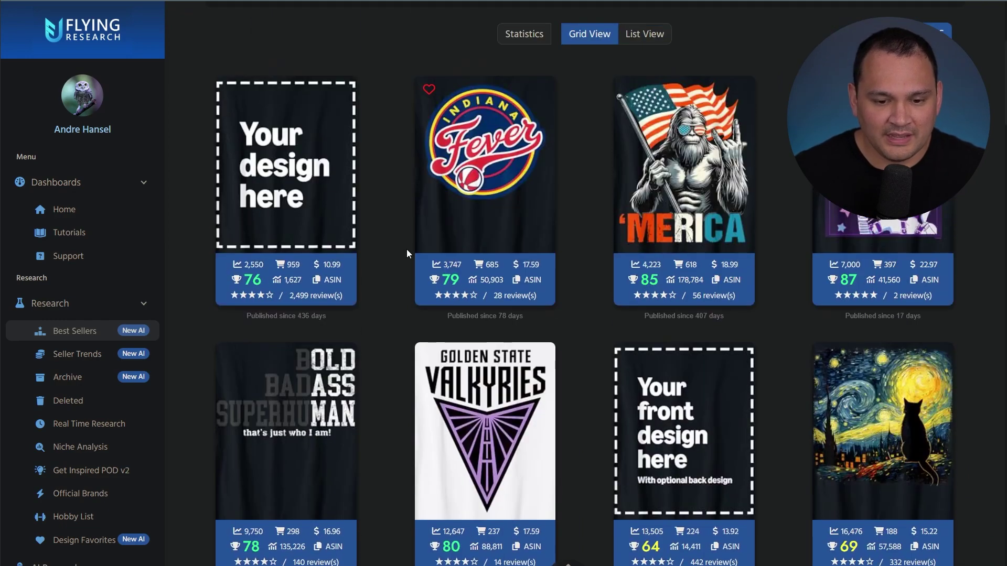
{"action": "scroll", "coordinate": [408, 253], "scroll_direction": "up", "scroll_amount": 4}
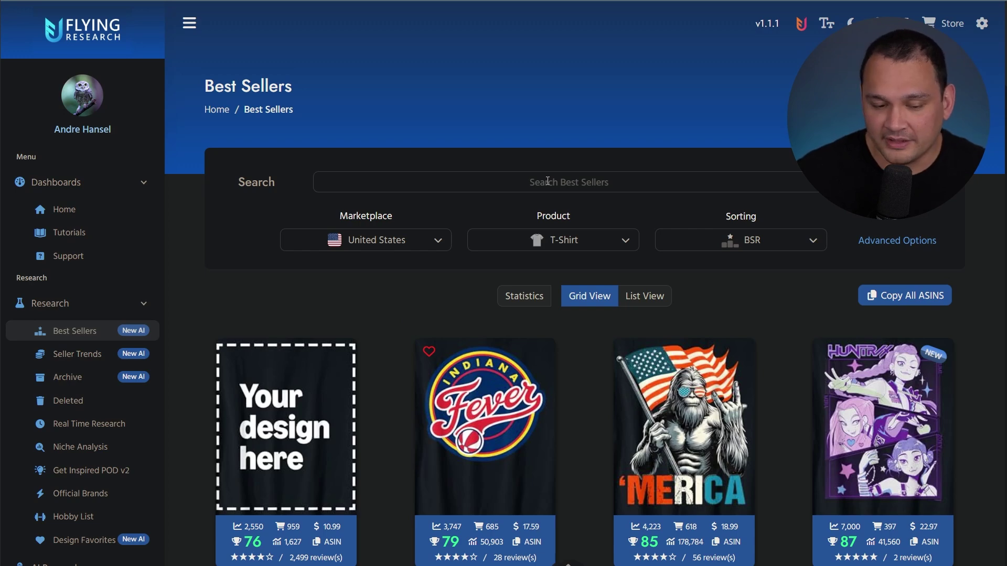
Search best-selling T-shirts for the suggested niche 'plumbing' and browse the results
{"action": "left_click", "coordinate": [526, 184]}
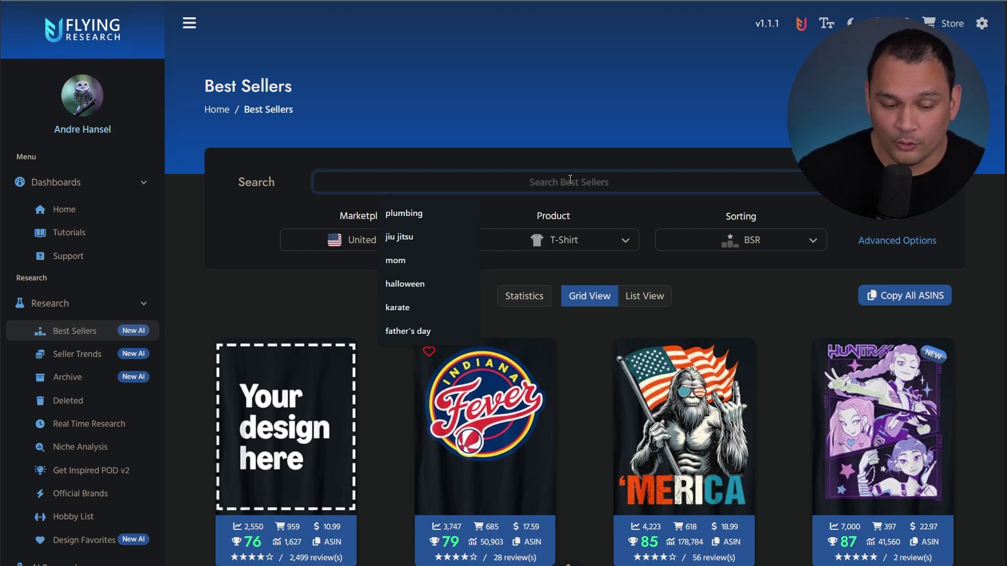
{"action": "left_click", "coordinate": [404, 213]}
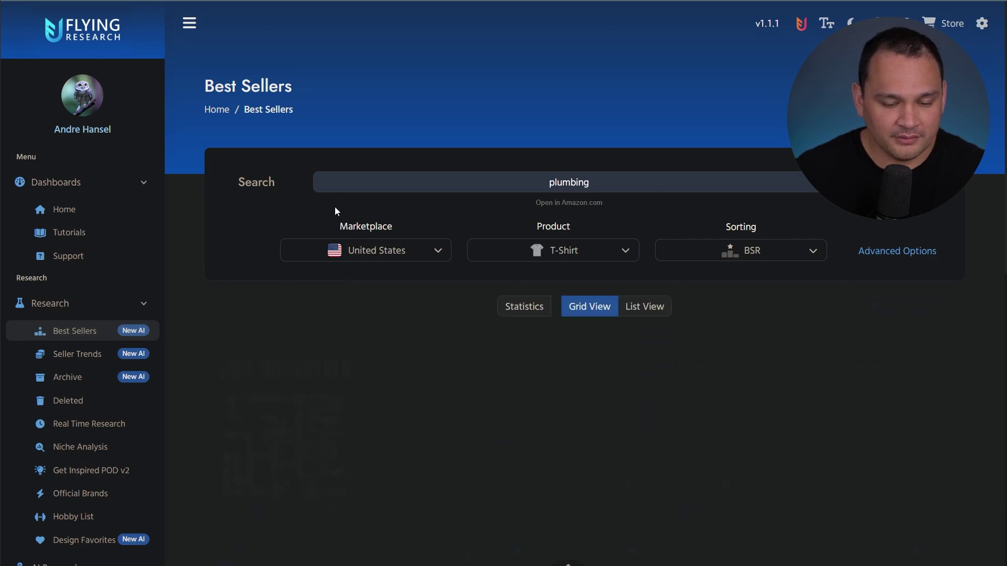
{"action": "scroll", "coordinate": [281, 197], "scroll_direction": "down", "scroll_amount": 2}
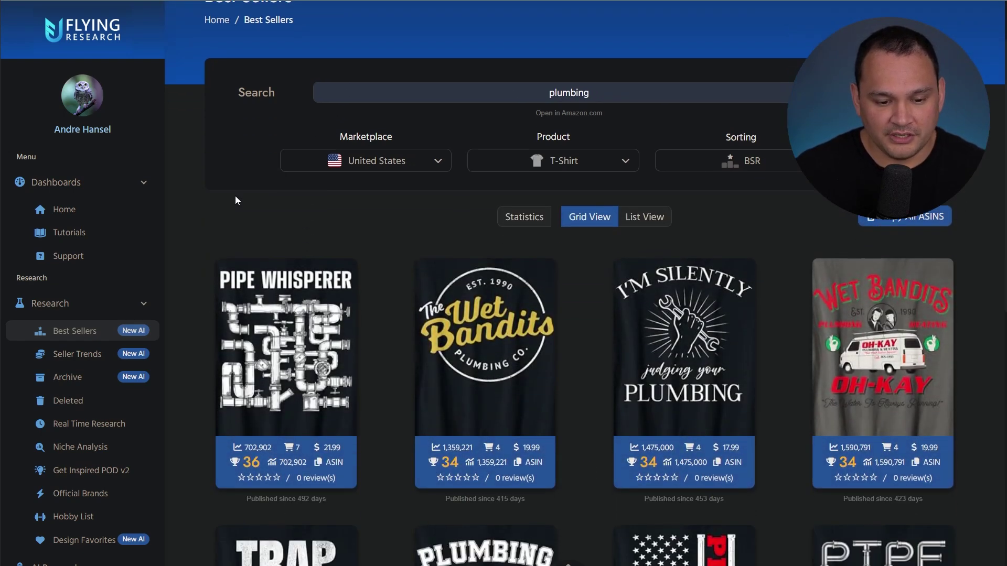
{"action": "scroll", "coordinate": [235, 196], "scroll_direction": "down", "scroll_amount": 2}
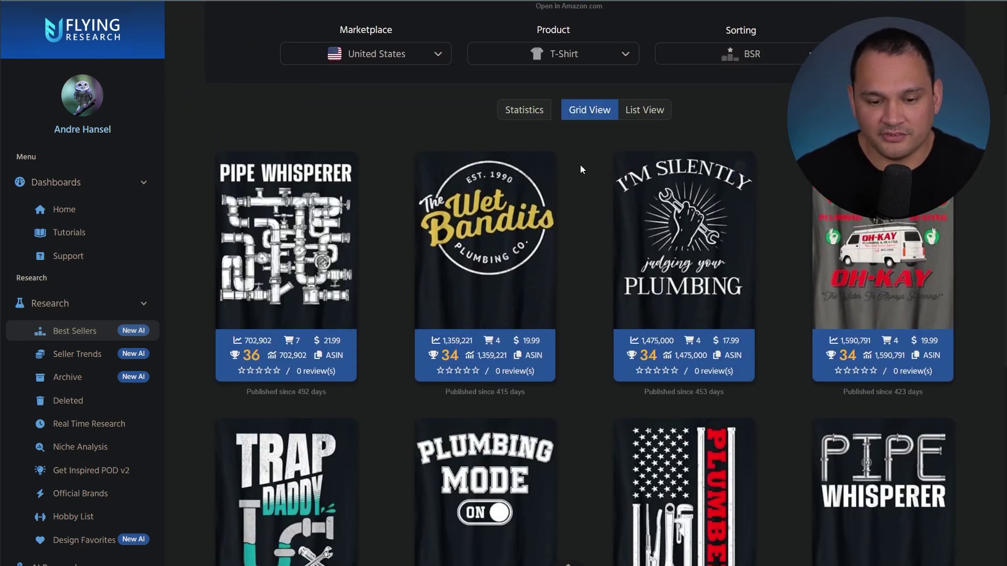
{"action": "scroll", "coordinate": [577, 226], "scroll_direction": "down", "scroll_amount": 3}
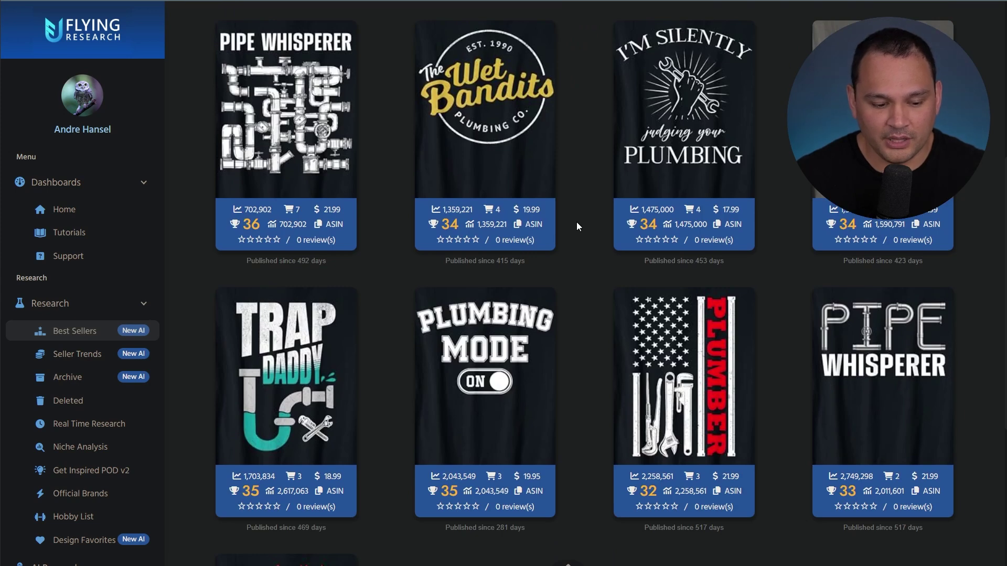
{"action": "scroll", "coordinate": [577, 226], "scroll_direction": "up", "scroll_amount": 7}
Replace the search term with 'jiu jitsu' and browse its best sellers
{"action": "triple_click", "coordinate": [386, 178]}
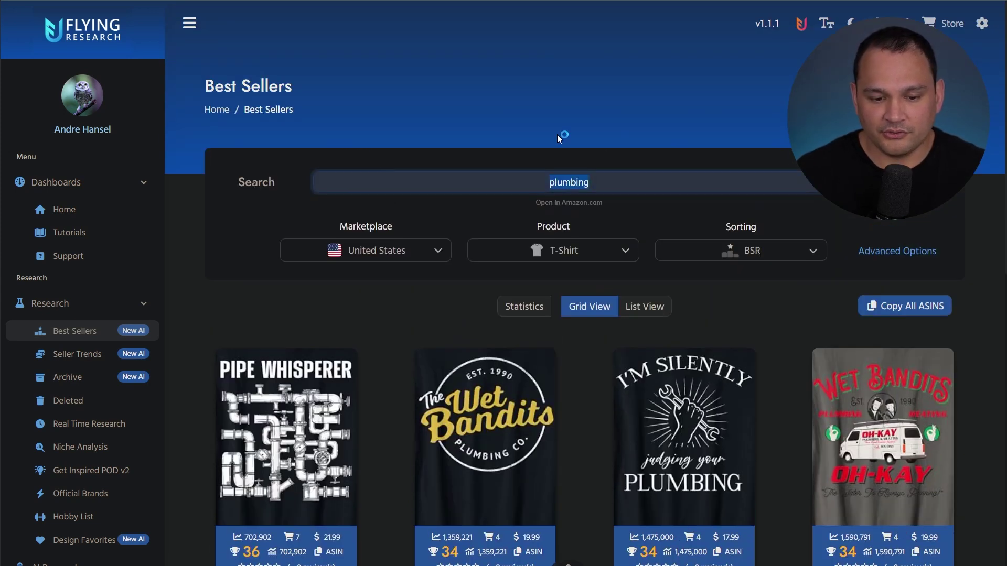
{"action": "type", "text": "jiu jitsu"}
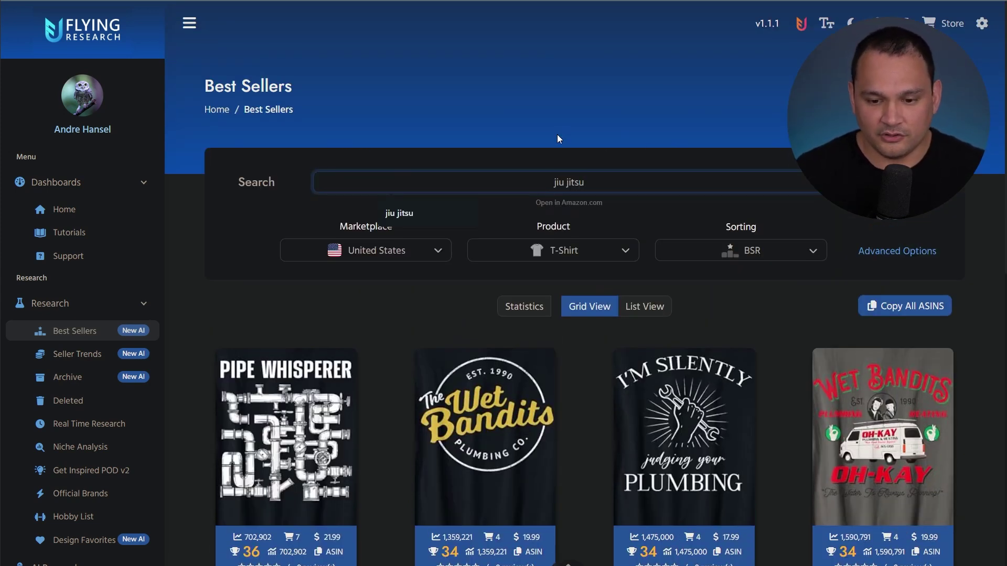
{"action": "key", "text": "Return"}
{"action": "scroll", "coordinate": [460, 296], "scroll_direction": "down", "scroll_amount": 6}
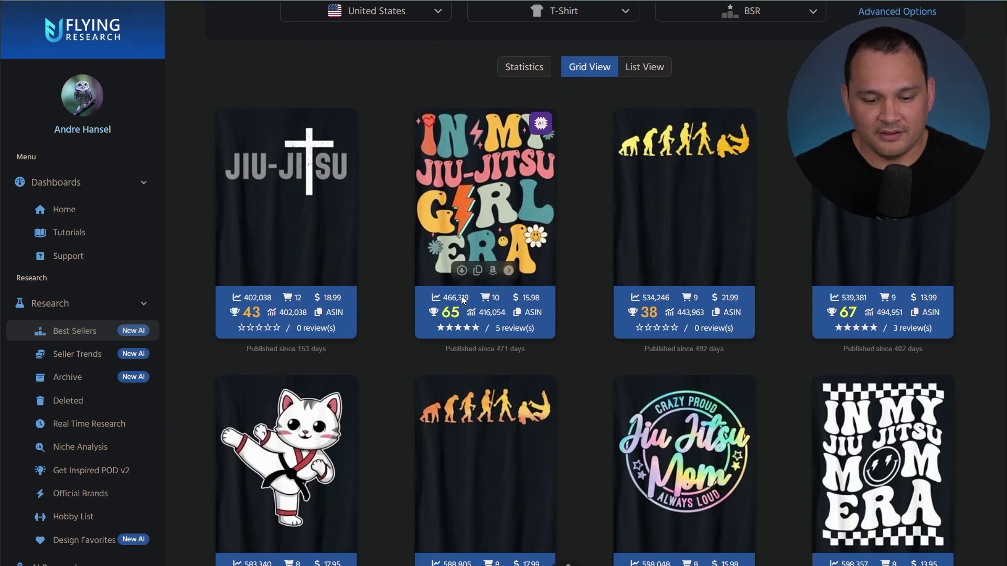
{"action": "scroll", "coordinate": [461, 295], "scroll_direction": "down", "scroll_amount": 4}
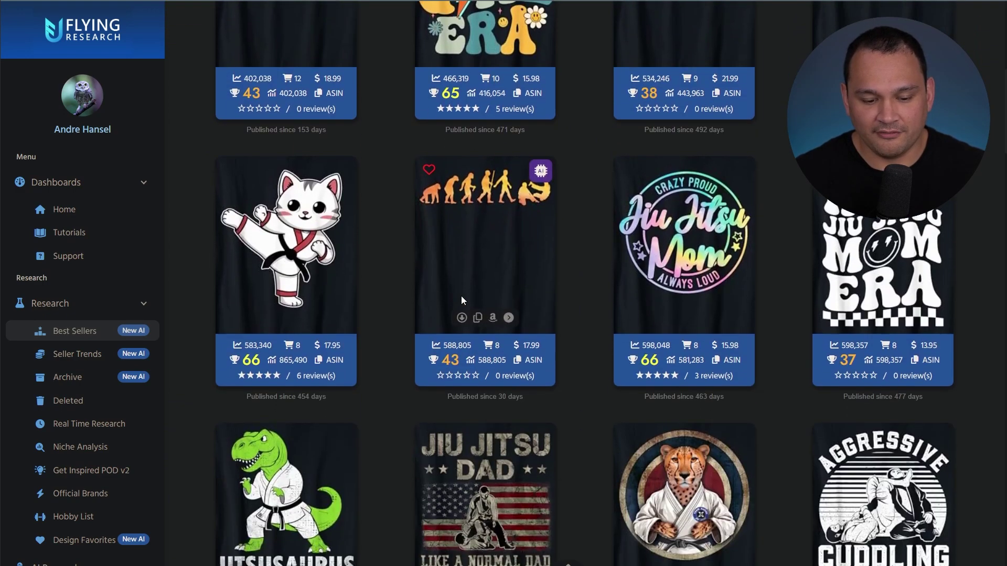
{"action": "scroll", "coordinate": [461, 296], "scroll_direction": "down", "scroll_amount": 3}
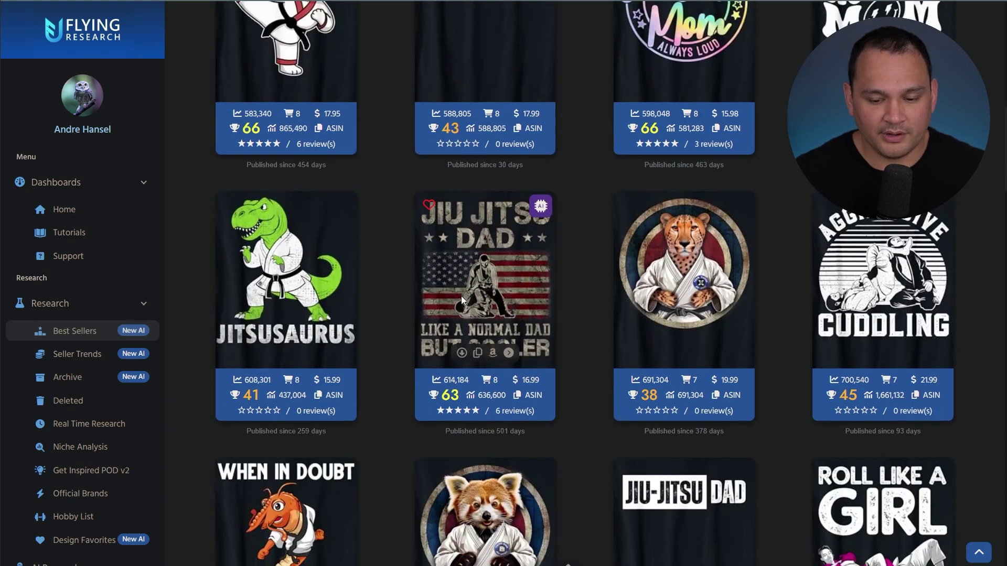
{"action": "scroll", "coordinate": [461, 296], "scroll_direction": "up", "scroll_amount": 13}
Search 'color guard' instead and review its best-selling T-shirts
{"action": "triple_click", "coordinate": [406, 182]}
{"action": "type", "text": "c"}
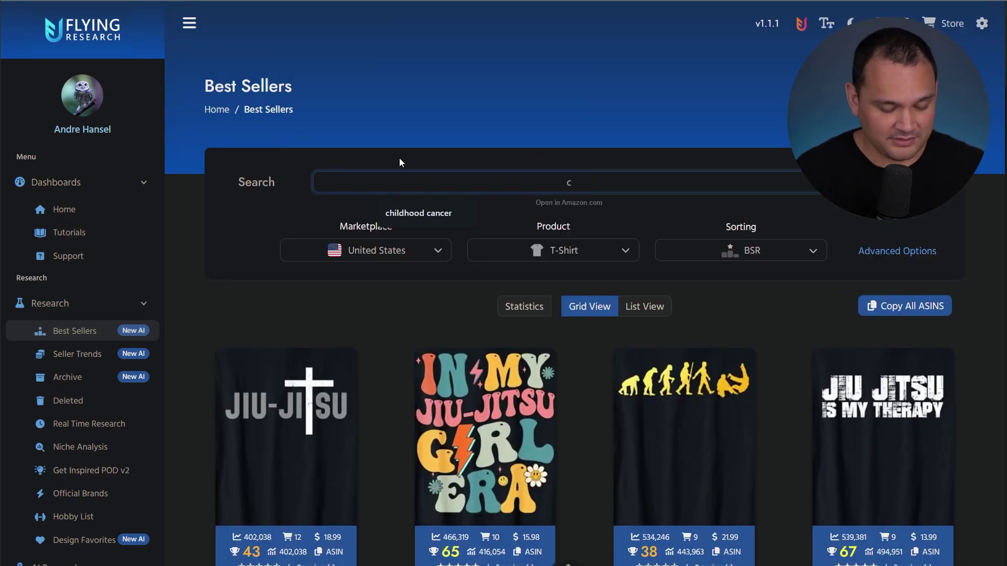
{"action": "type", "text": "olor guard"}
{"action": "key", "text": "Return"}
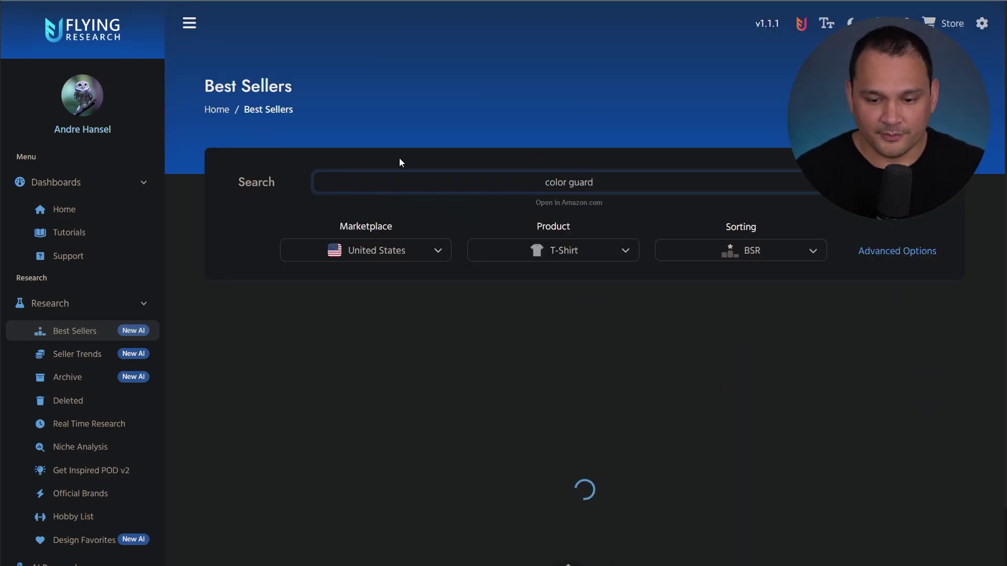
{"action": "scroll", "coordinate": [399, 304], "scroll_direction": "down", "scroll_amount": 5}
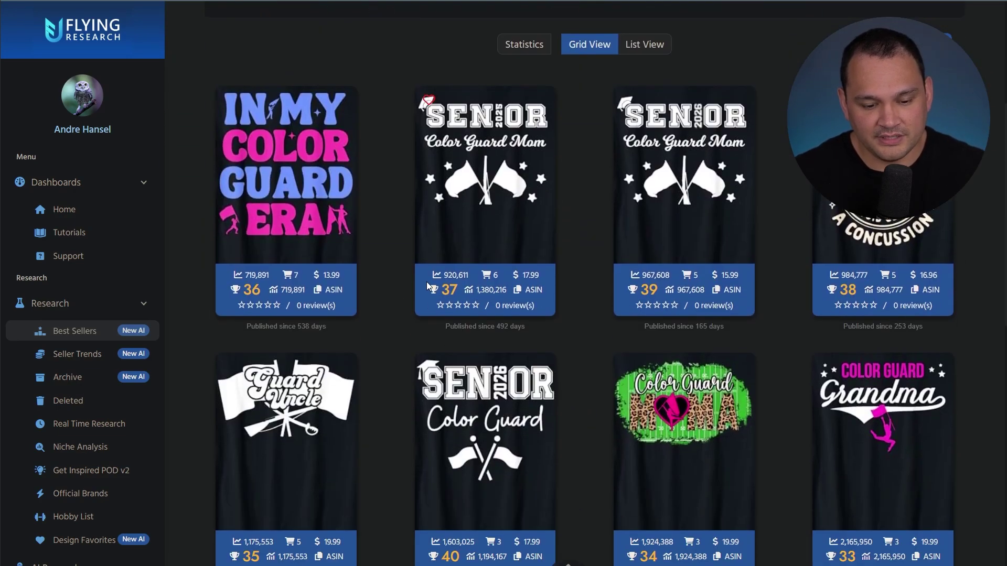
{"action": "scroll", "coordinate": [426, 283], "scroll_direction": "down", "scroll_amount": 4}
{"action": "scroll", "coordinate": [426, 286], "scroll_direction": "down", "scroll_amount": 2}
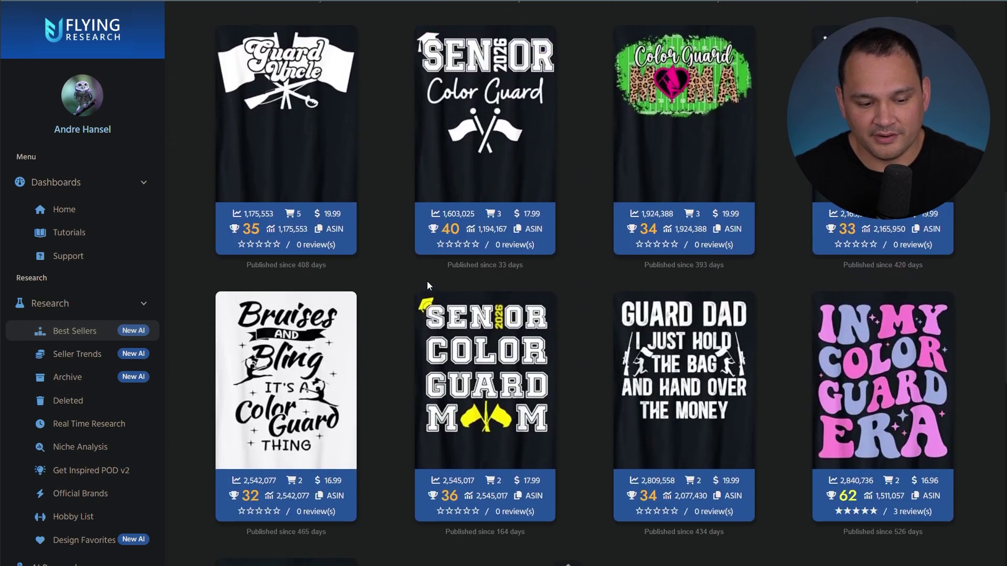
{"action": "scroll", "coordinate": [571, 331], "scroll_direction": "up", "scroll_amount": 10}
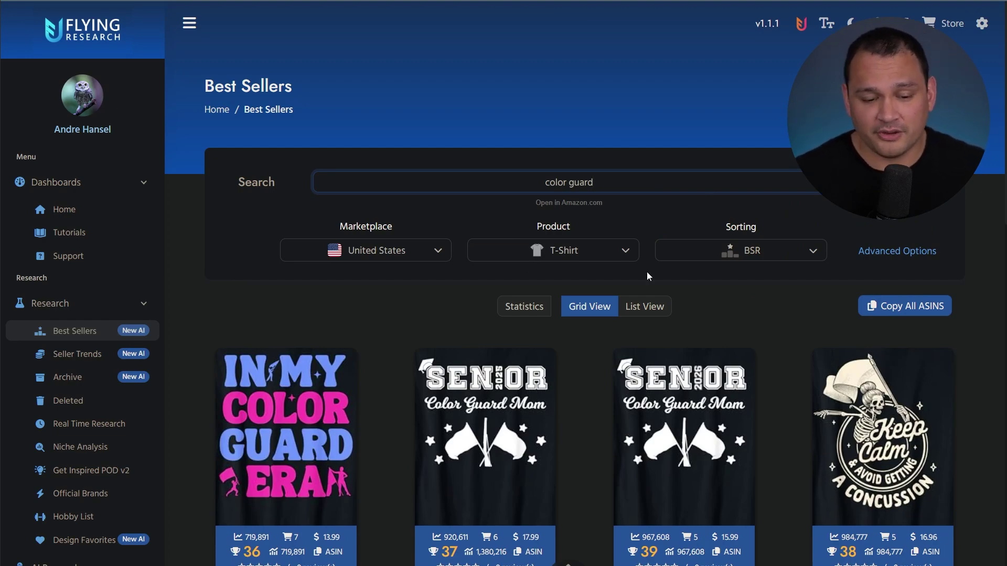
{"action": "scroll", "coordinate": [484, 279], "scroll_direction": "down", "scroll_amount": 8}
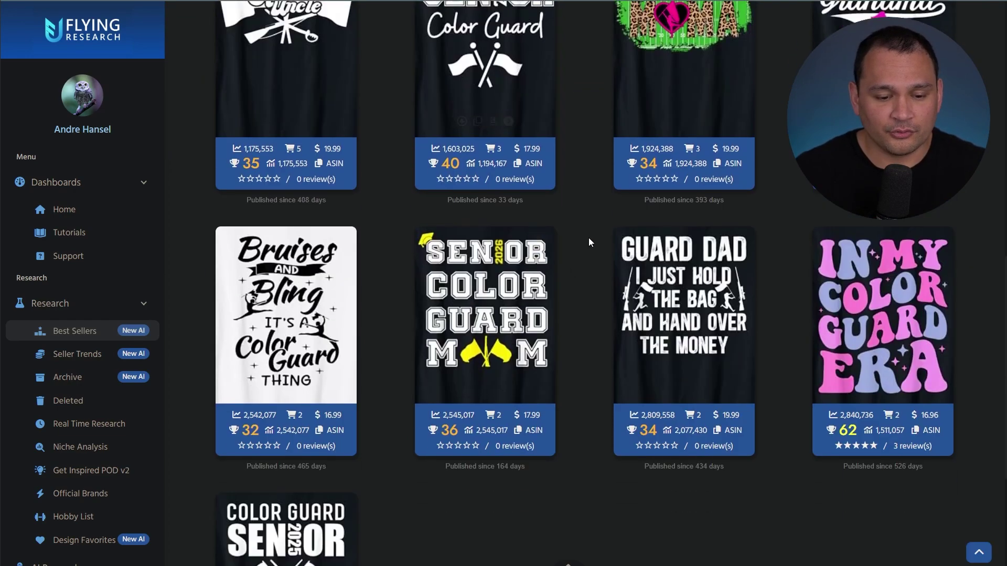
{"action": "scroll", "coordinate": [598, 278], "scroll_direction": "up", "scroll_amount": 8}
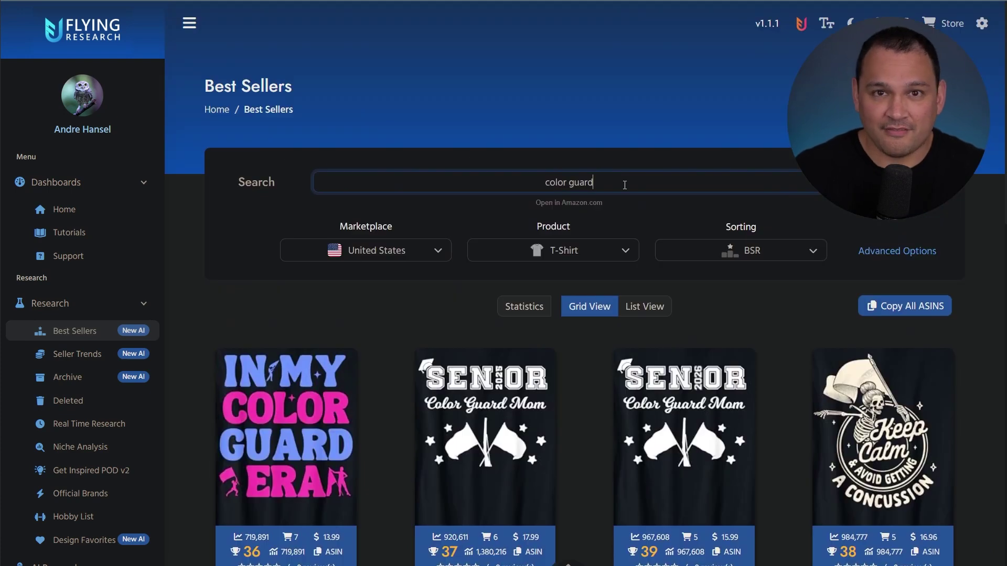
{"action": "scroll", "coordinate": [388, 335], "scroll_direction": "down", "scroll_amount": 2}
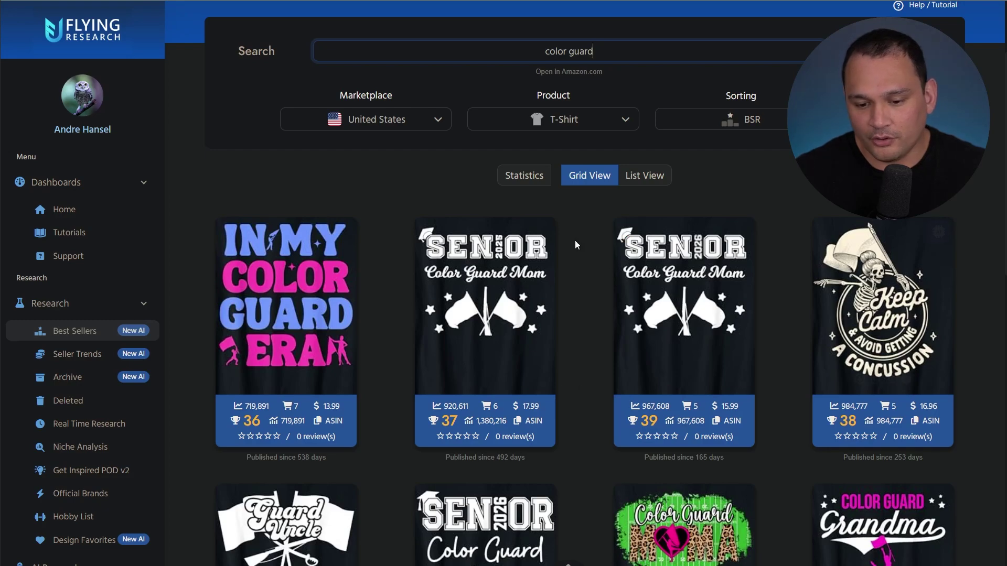
{"action": "scroll", "coordinate": [599, 294], "scroll_direction": "down", "scroll_amount": 4}
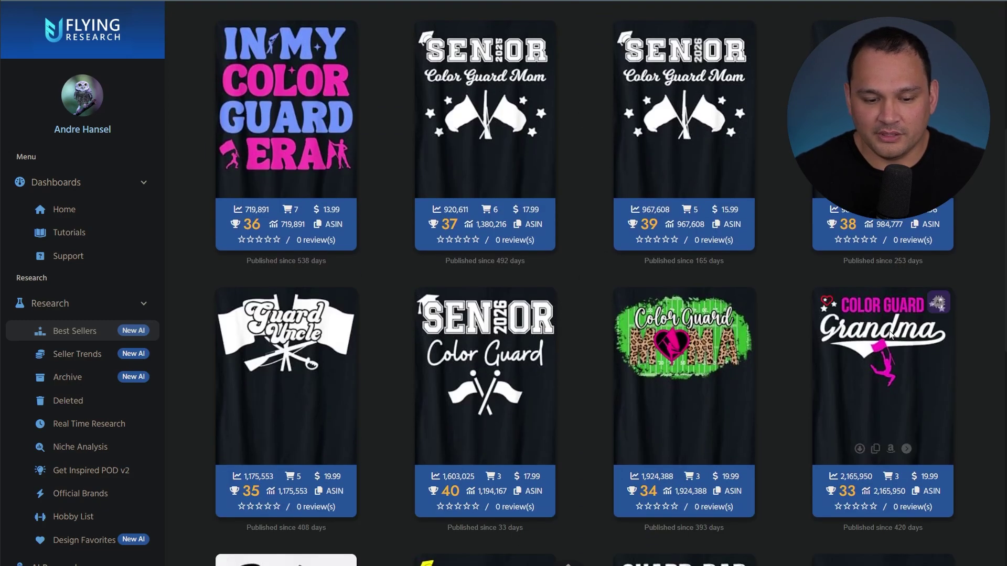
{"action": "scroll", "coordinate": [494, 258], "scroll_direction": "up", "scroll_amount": 6}
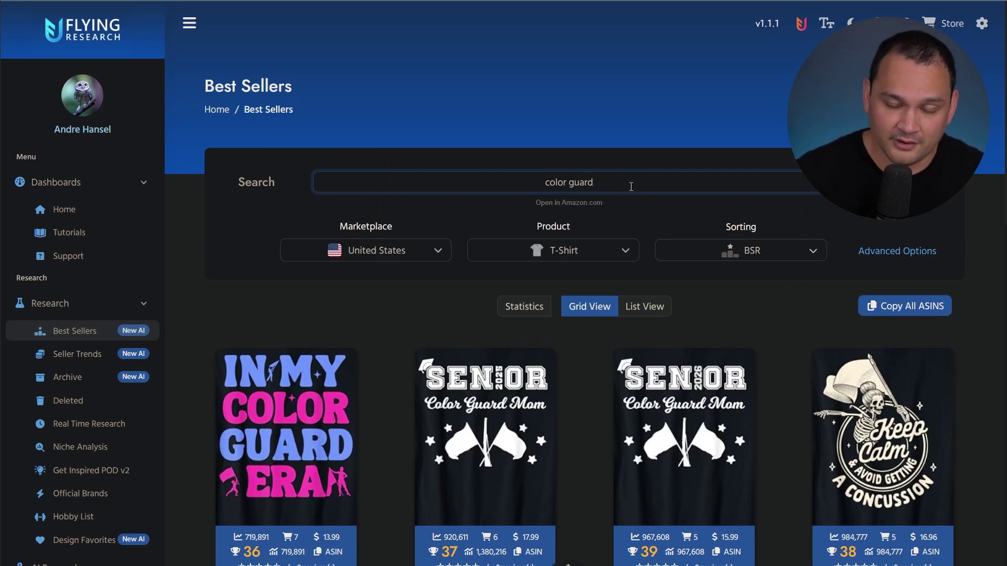
Empty the search field of the 'color guard' term
{"action": "key", "text": "ctrl+a"}
{"action": "key", "text": "BackSpace"}
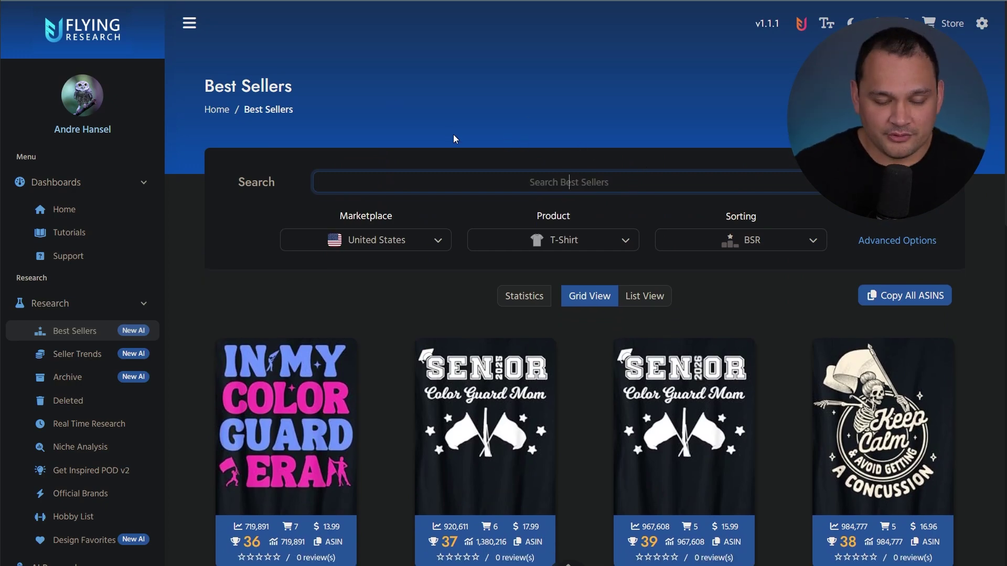
{"action": "left_click", "coordinate": [452, 151]}
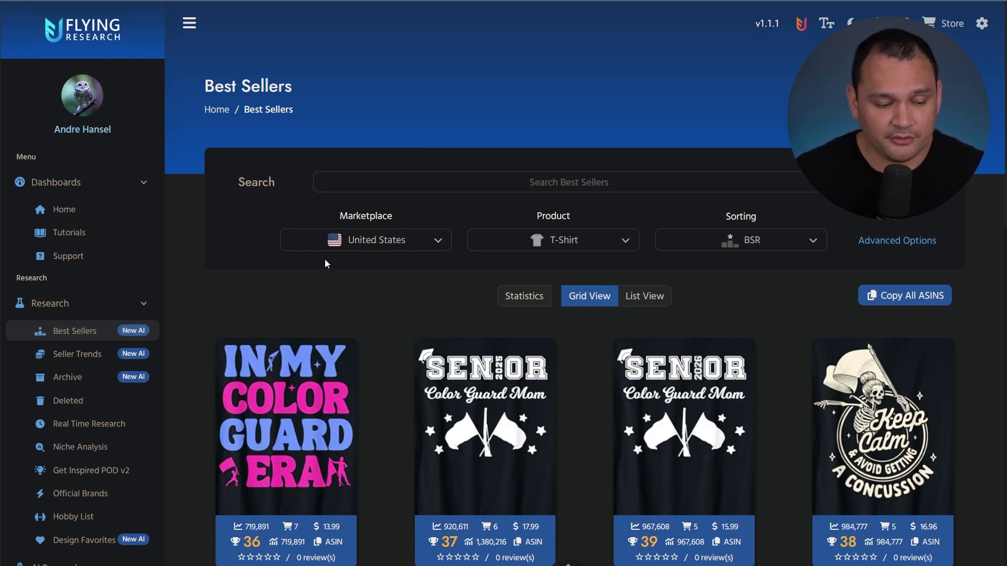
Browse the page, jumping to October's social media holidays, then scroll down through the trends
{"action": "scroll", "coordinate": [89, 321], "scroll_direction": "down", "scroll_amount": 5}
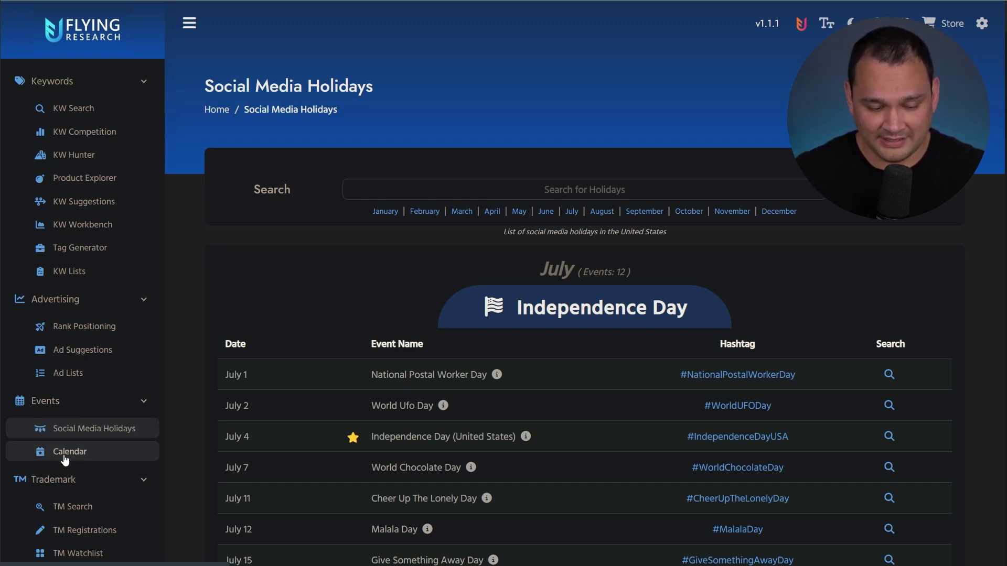
{"action": "scroll", "coordinate": [682, 152], "scroll_direction": "down", "scroll_amount": 1}
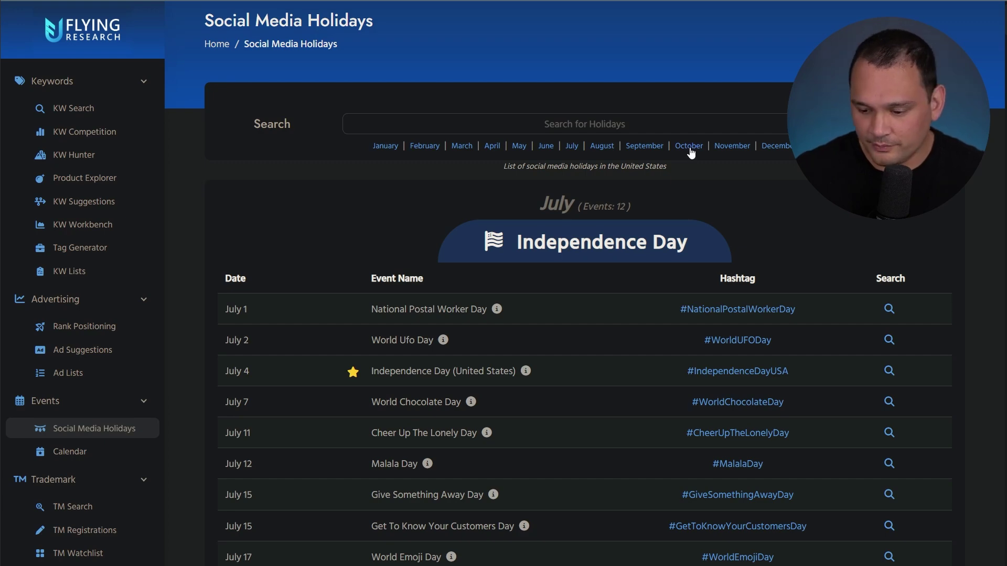
{"action": "left_click", "coordinate": [689, 147]}
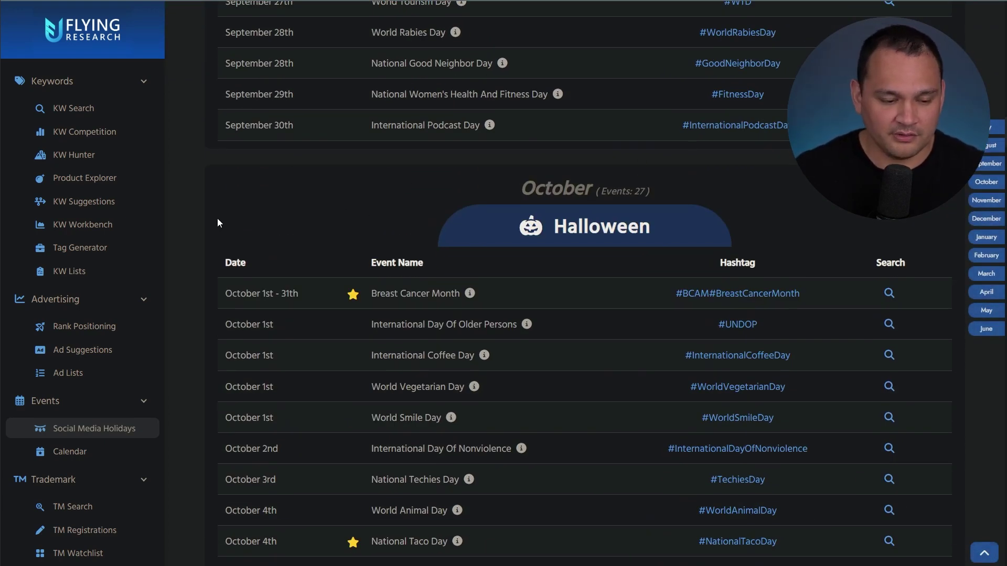
{"action": "scroll", "coordinate": [217, 218], "scroll_direction": "down", "scroll_amount": 3}
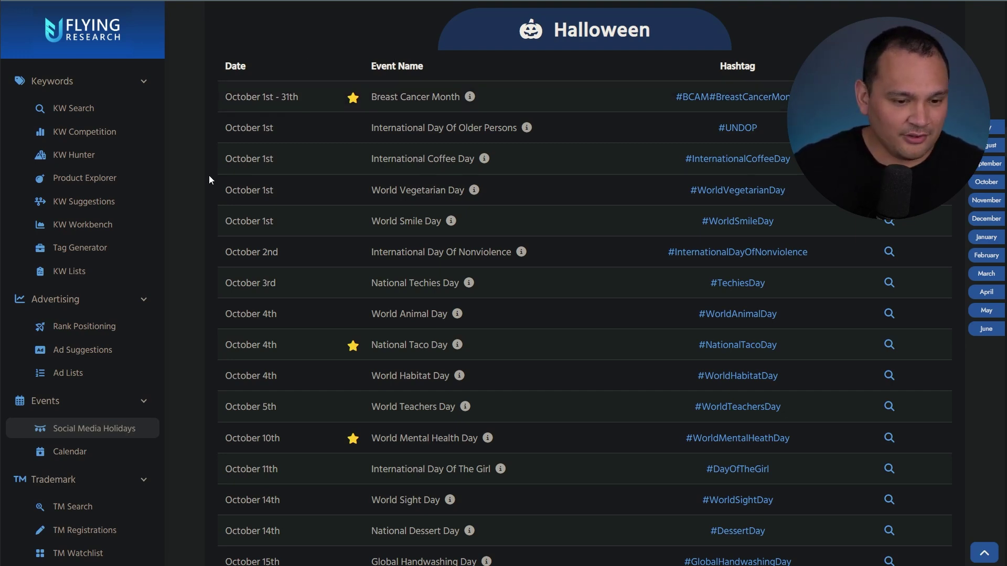
{"action": "scroll", "coordinate": [378, 90], "scroll_direction": "down", "scroll_amount": 2}
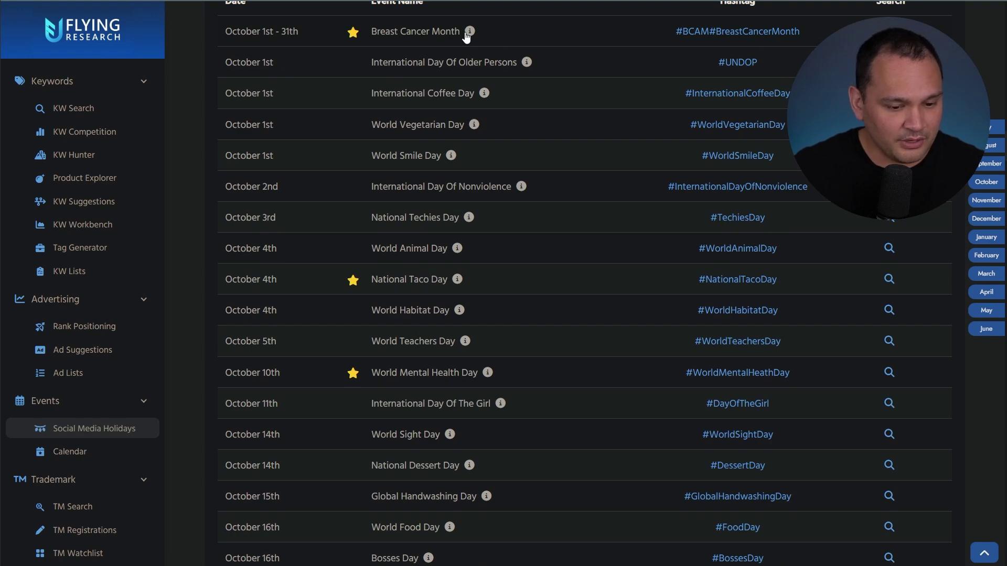
{"action": "scroll", "coordinate": [470, 34], "scroll_direction": "down", "scroll_amount": 4}
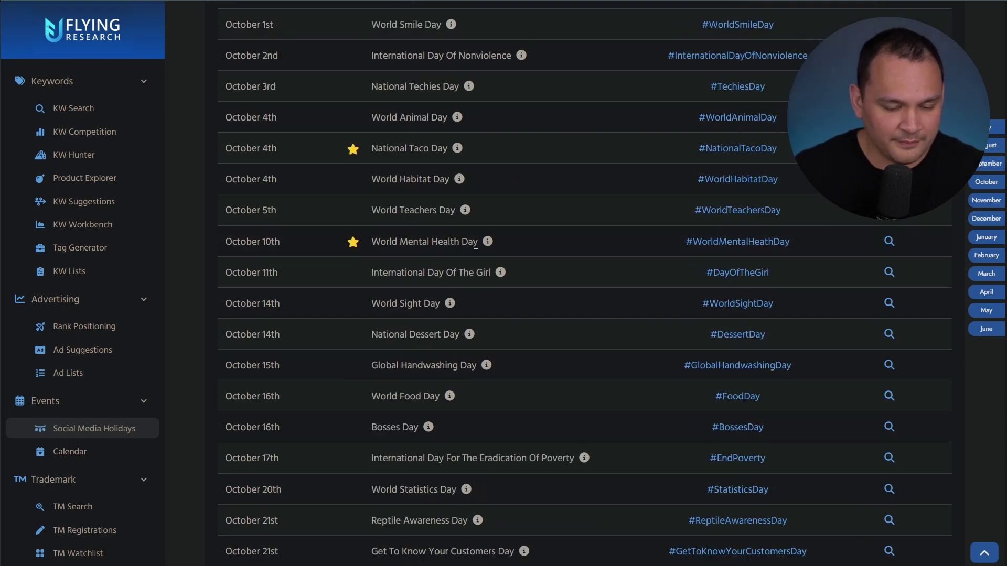
{"action": "scroll", "coordinate": [476, 246], "scroll_direction": "down", "scroll_amount": 8}
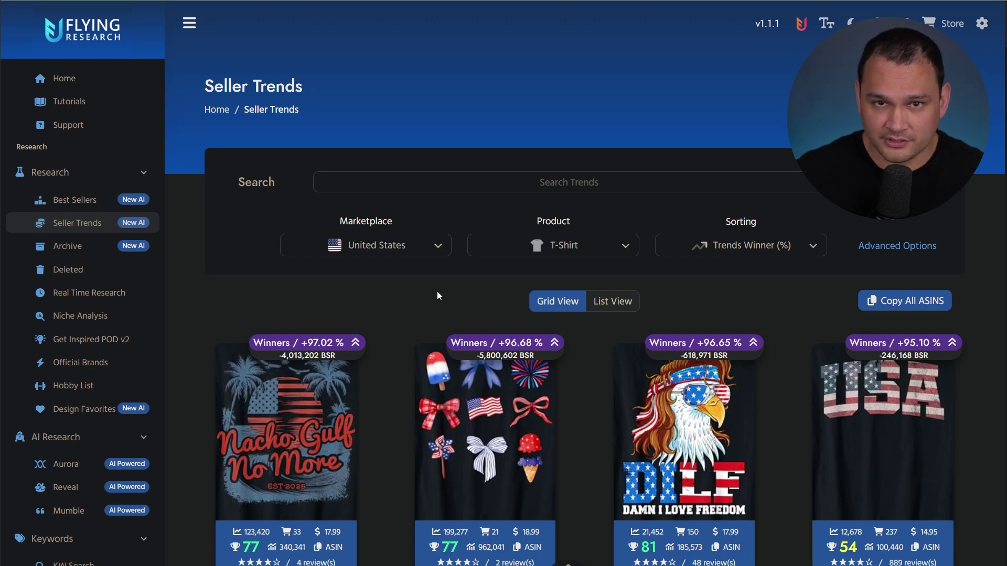
Open the FLAI Image Editor for the F-CAW-F raven design card
{"action": "scroll", "coordinate": [421, 301], "scroll_direction": "down", "scroll_amount": 7}
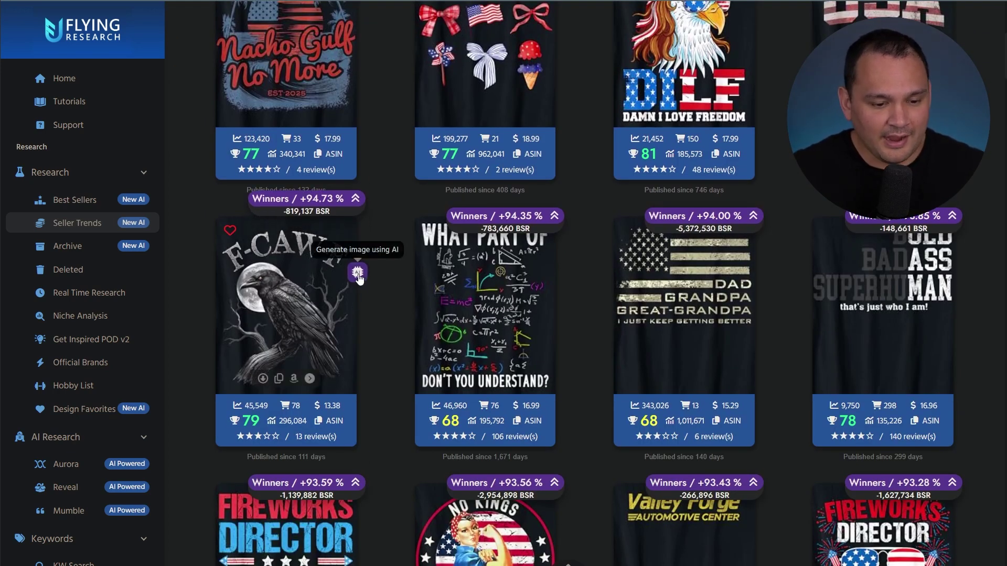
{"action": "left_click", "coordinate": [357, 273]}
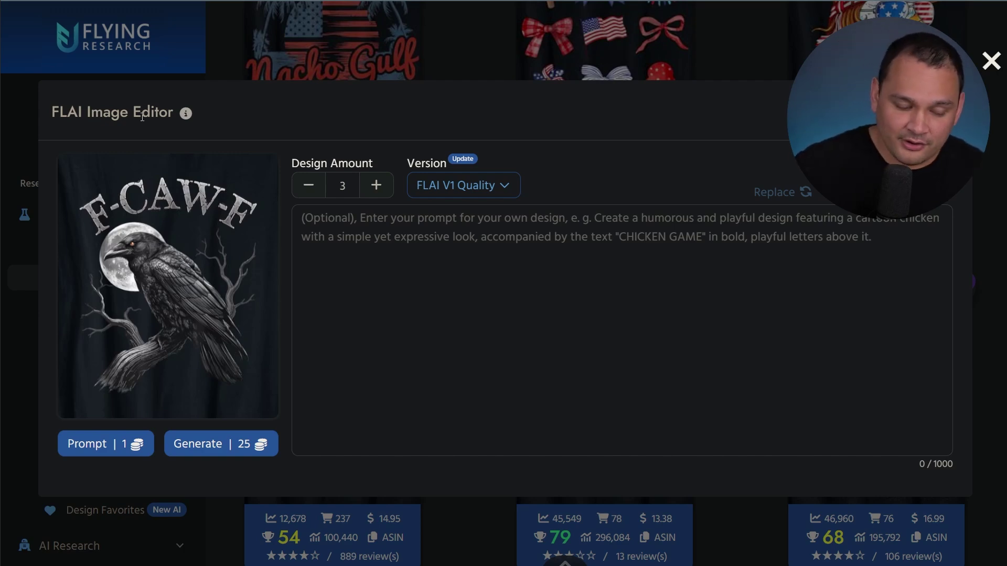
{"action": "left_click", "coordinate": [126, 455]}
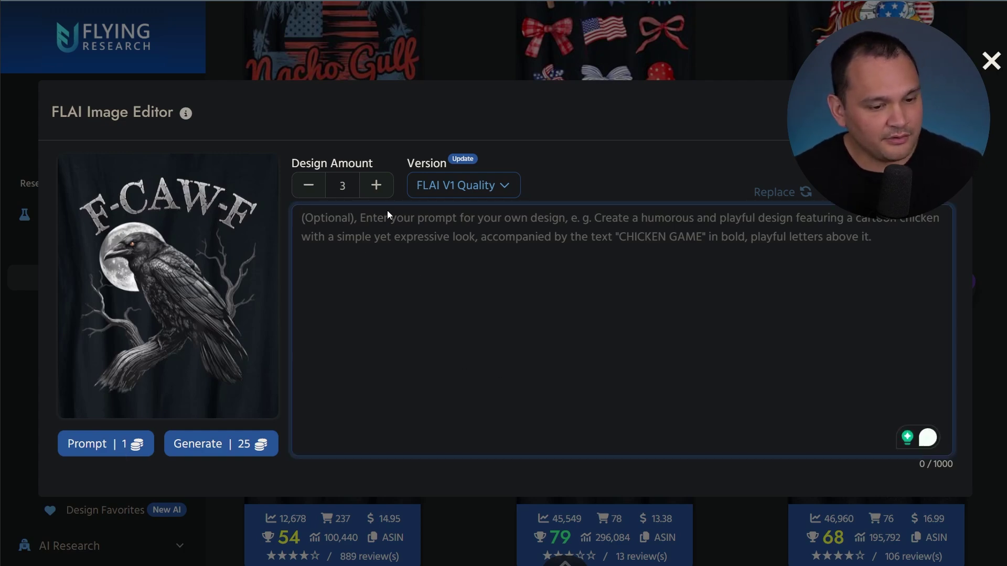
Set the design amount to 2, keeping the FLAI V1 Quality model
{"action": "left_click", "coordinate": [311, 186]}
{"action": "left_click", "coordinate": [374, 189]}
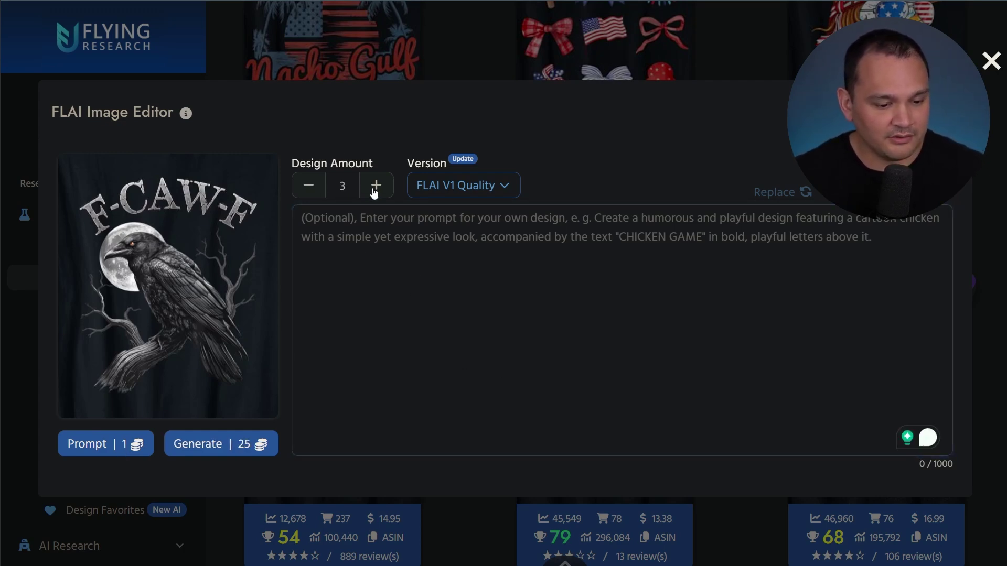
{"action": "left_click", "coordinate": [374, 188]}
{"action": "left_click", "coordinate": [310, 188]}
{"action": "left_click", "coordinate": [310, 188]}
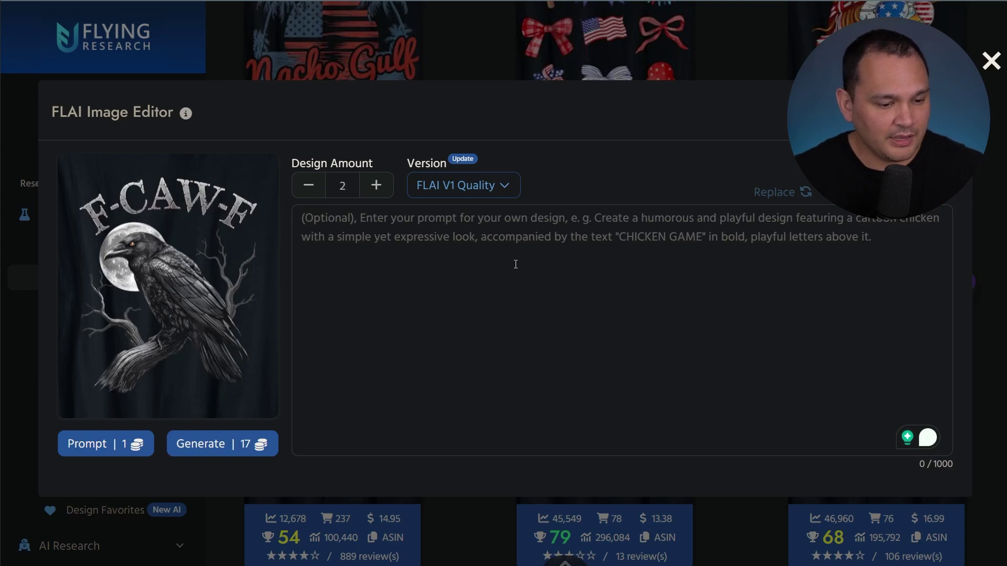
{"action": "left_click", "coordinate": [477, 186]}
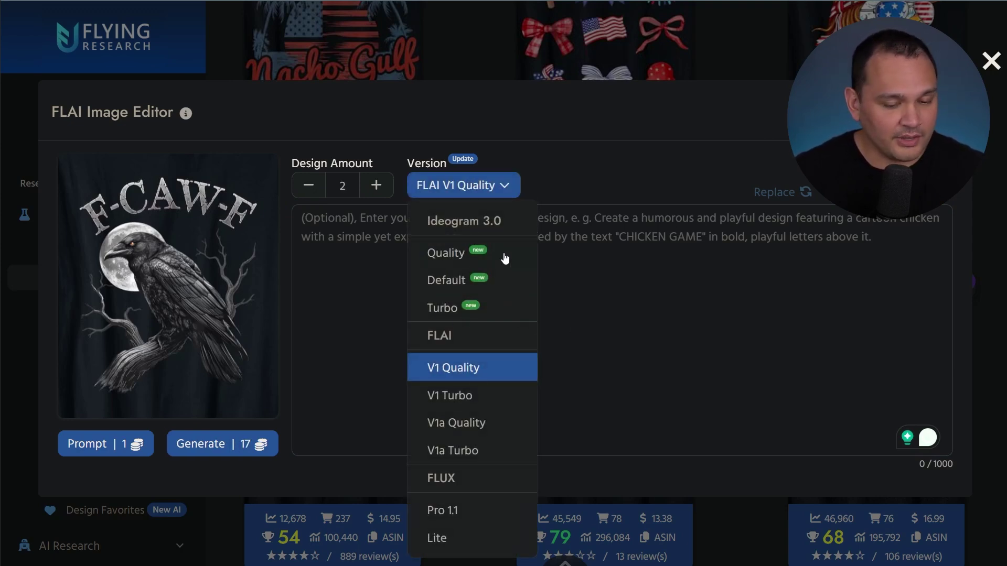
{"action": "left_click", "coordinate": [652, 371]}
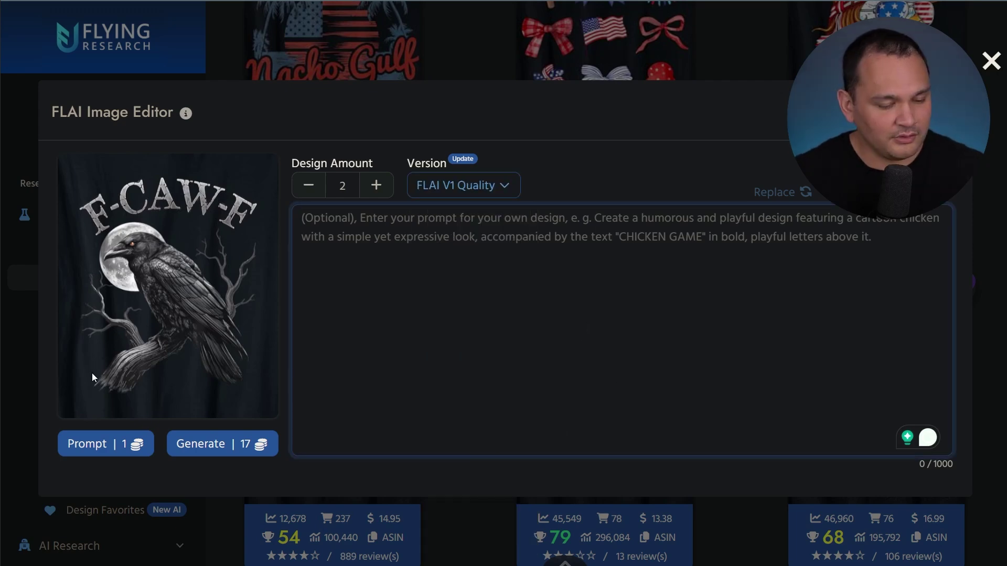
Generate a text prompt describing the raven design and copy it
{"action": "left_click", "coordinate": [87, 451]}
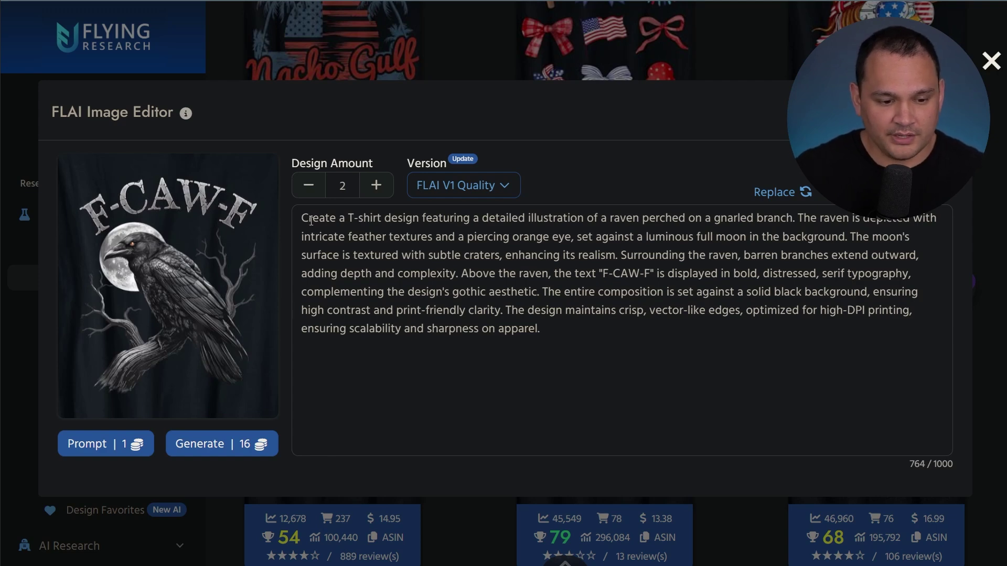
{"action": "key", "text": "ctrl+a"}
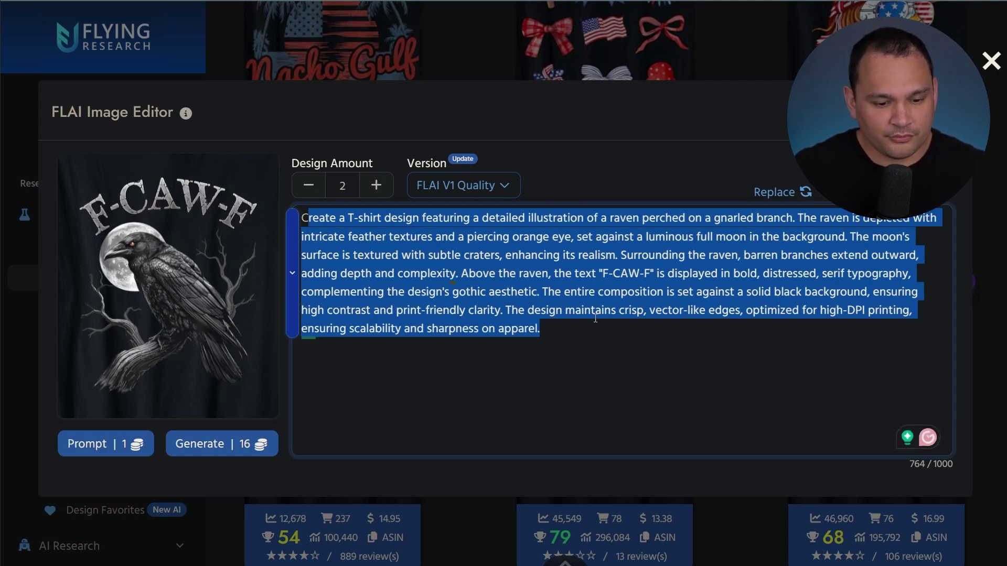
{"action": "left_click", "coordinate": [561, 331]}
{"action": "key", "text": "ctrl+a"}
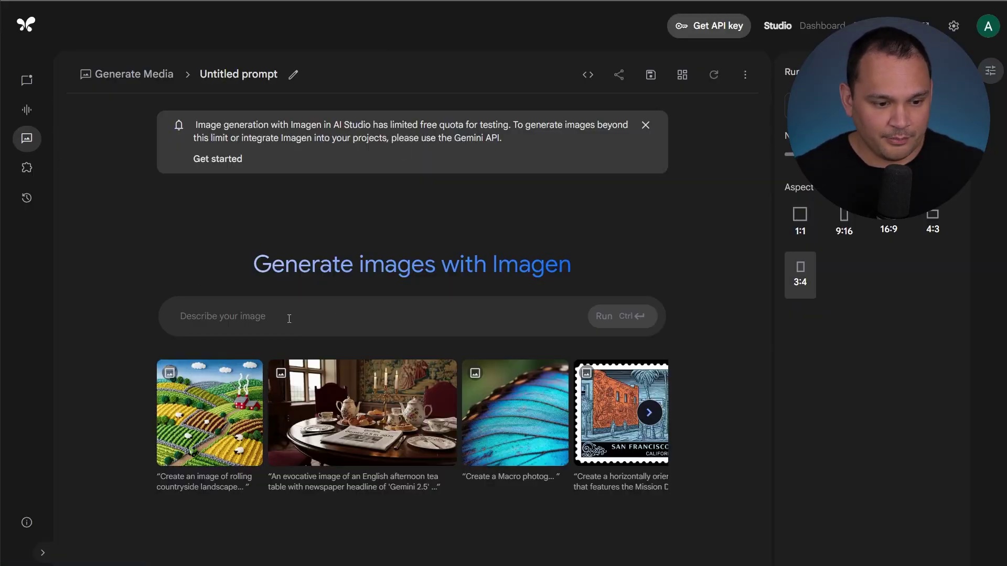
Paste the raven prompt into AI Studio Imagen and run it, then send it to ChatGPT
{"action": "type", "text": "Create a T-shirt design featuring a detailed illustration of a raven perched on a gnarled branch. The raven is depicted with intricate feather textures and a piercing orange eye, set against a luminous full moon in the background. The moon's surface is textured with subtle craters, enhancing its realism. Surrounding the raven, barren branches extend outward, adding depth and complexity. Above the raven, the text \"F-CAW-F\" is displayed in bold, distressed, serif typography, complementing the design's gothic aesthetic. The entire composition is set against a solid black background, ensuring high contrast and print-friendly clarity. The design maintains crisp, vector-like edges, optimized for high-DPI printing, ensuring scalability and sharpness on apparel."}
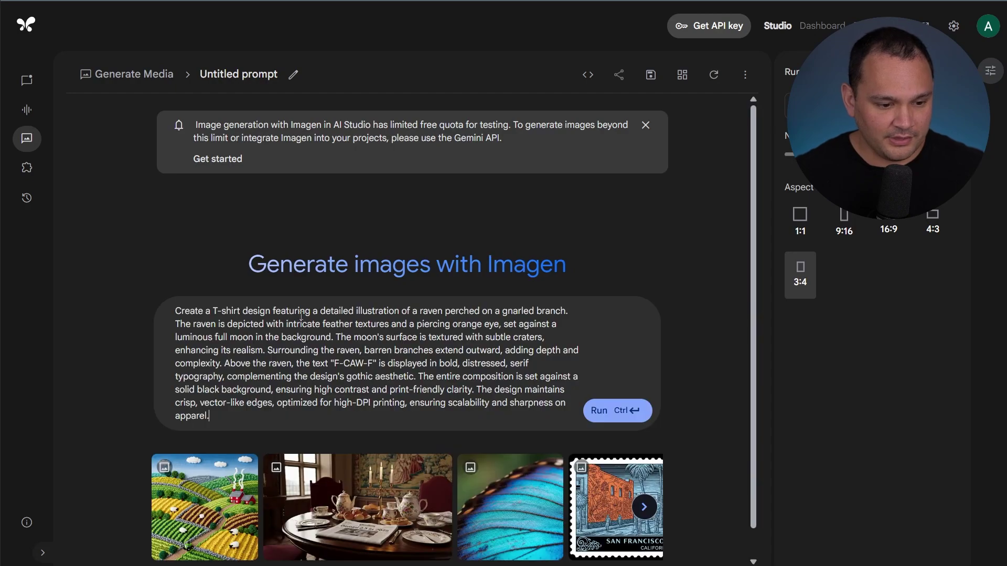
{"action": "left_click", "coordinate": [634, 414]}
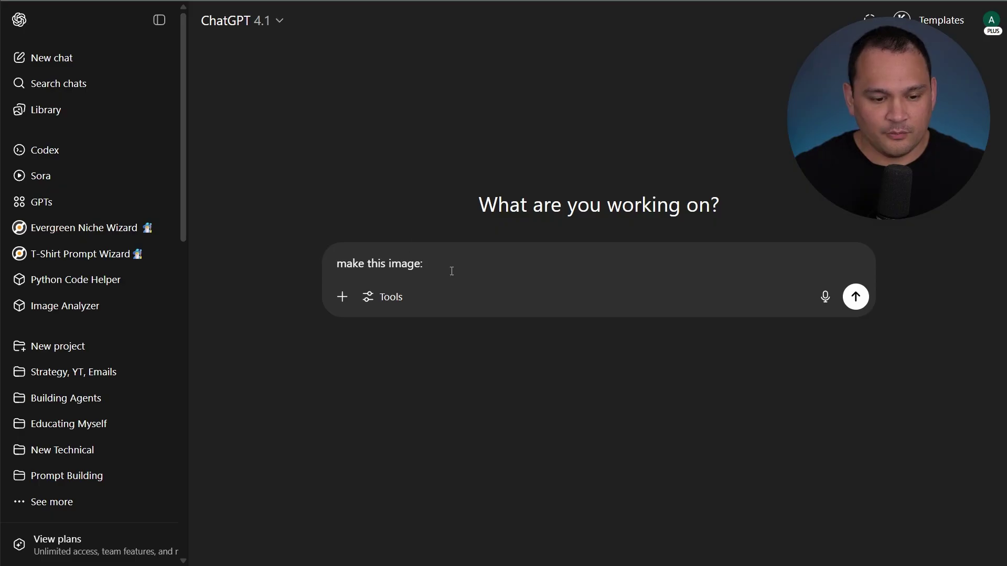
{"action": "type", "text": "Create a T-shirt design featuring a detailed illustration of a raven perched on a gnarled branch. The raven is depicted with intricate feather textures and a piercing orange eye, set against a luminous full moon in the background. The moon's surface is textured with subtle craters, enhancing its realism. Surrounding the raven, barren branches extend outward, adding depth and complexity. Above the raven, the text \"F-CAW-F\" is displayed in bold, distressed, serif typography, complementing the design's gothic aesthetic. The entire composition is set against a solid black background, ensuring high contrast and print-friendly clarity. The design maintains crisp, vector-like edges, optimized for high-DPI printing, ensuring scalability and sharpness on apparel."}
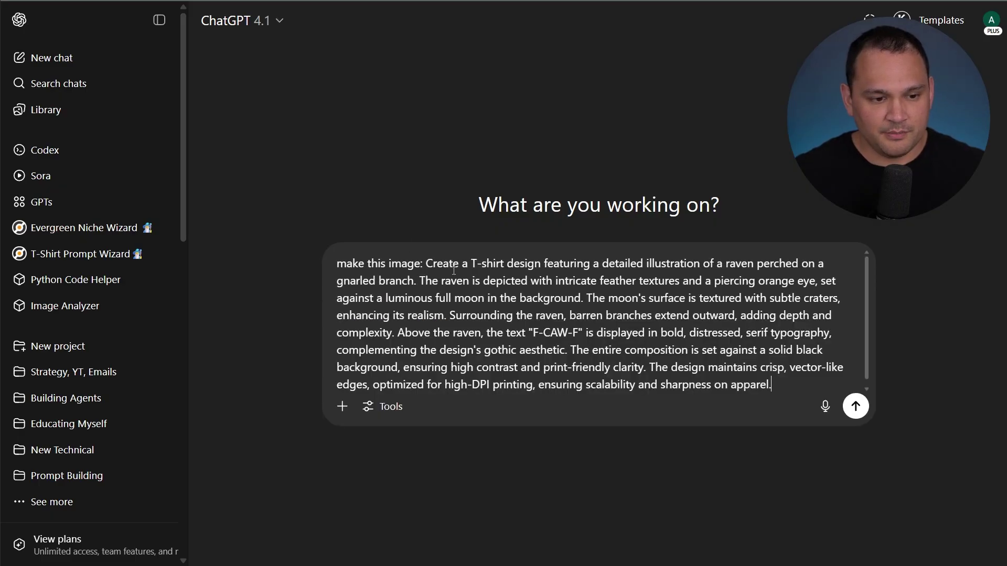
{"action": "left_click", "coordinate": [856, 407]}
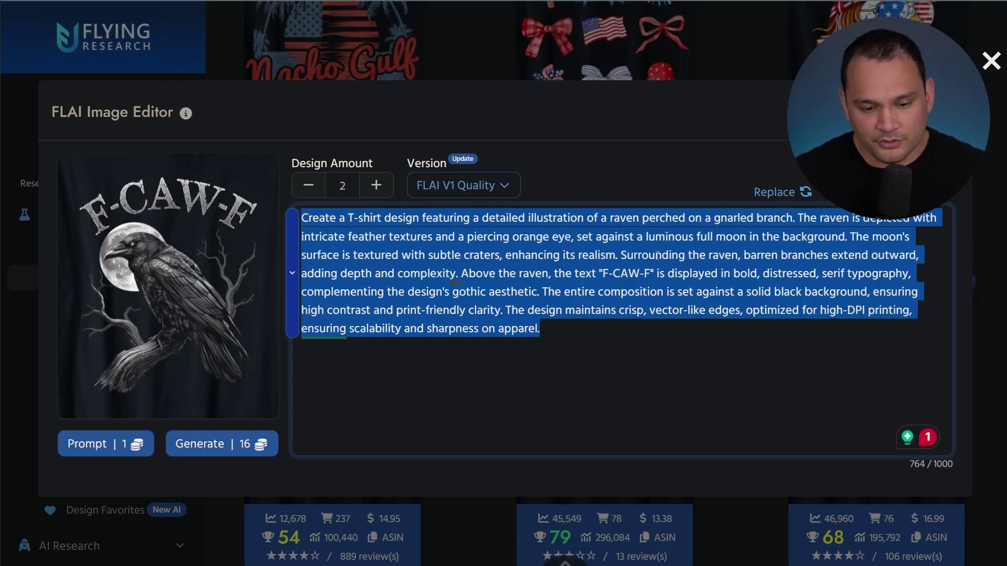
Try the Ideogram 3.0 Quality, Flux Pro 1.1 and Flux Lite models, raising design amount to 5
{"action": "left_click", "coordinate": [604, 371]}
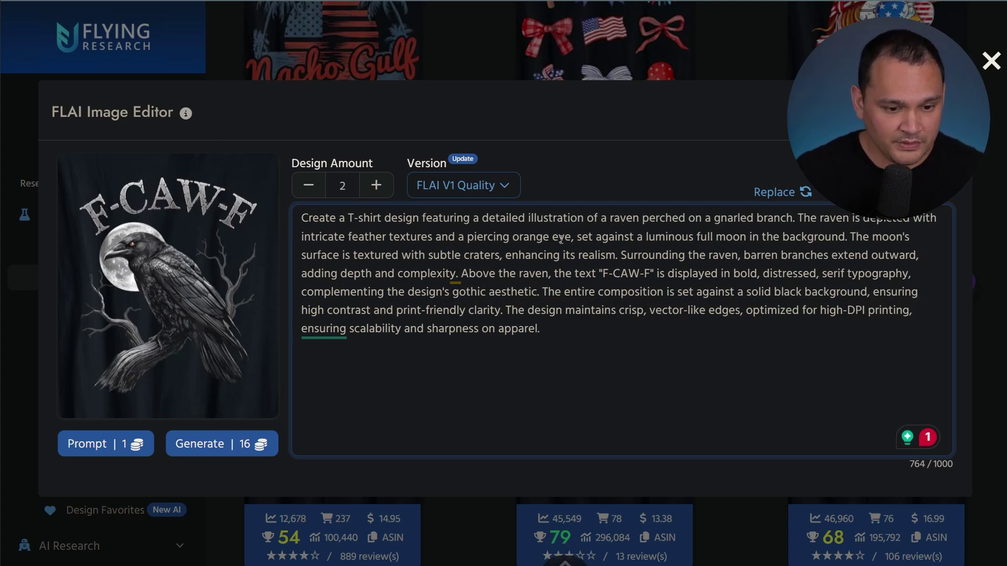
{"action": "left_click", "coordinate": [464, 185]}
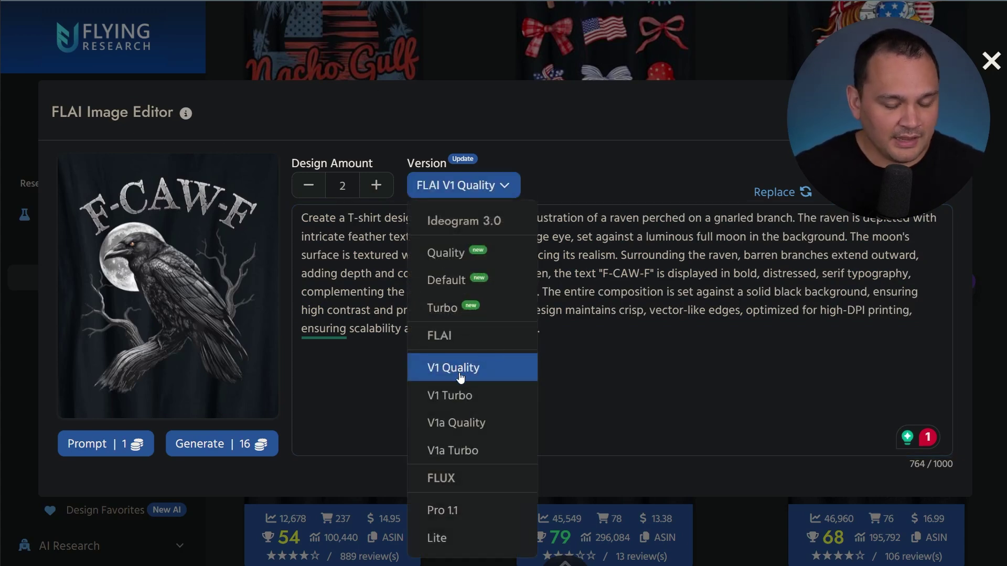
{"action": "left_click", "coordinate": [454, 259]}
{"action": "left_click", "coordinate": [461, 186]}
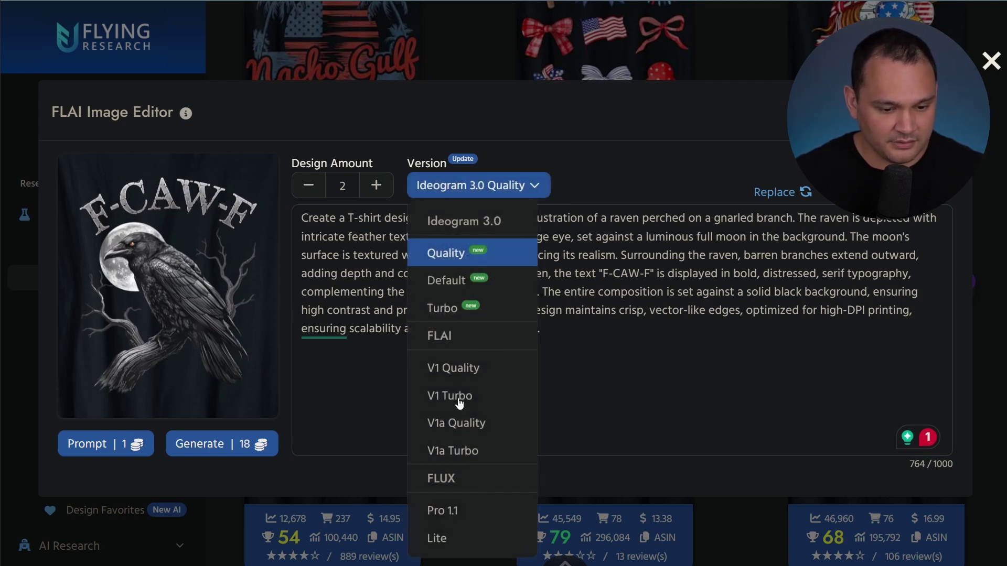
{"action": "left_click", "coordinate": [446, 511]}
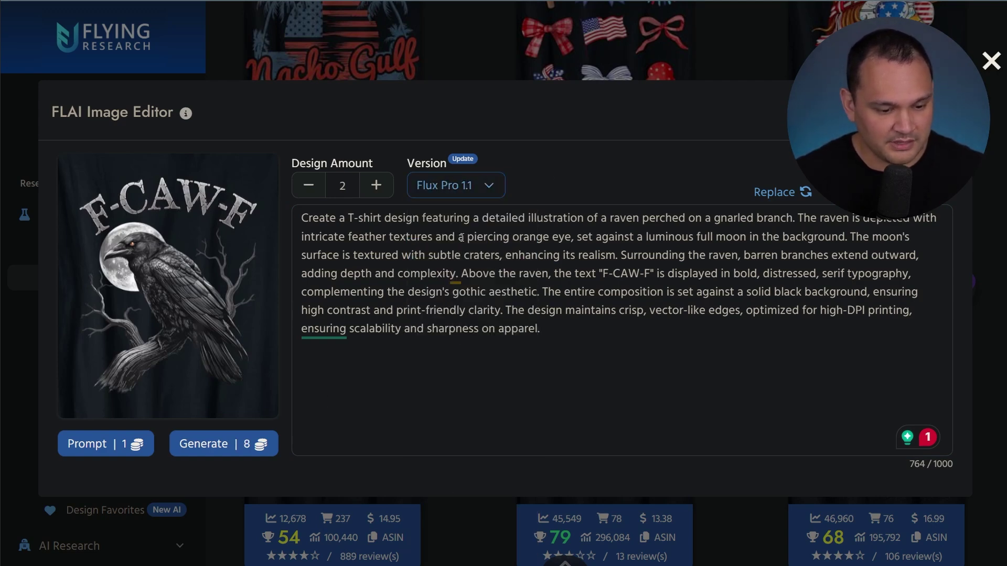
{"action": "left_click", "coordinate": [456, 185]}
{"action": "left_click", "coordinate": [446, 487]}
{"action": "left_click", "coordinate": [376, 185]}
{"action": "left_click", "coordinate": [376, 186]}
{"action": "left_click", "coordinate": [376, 185]}
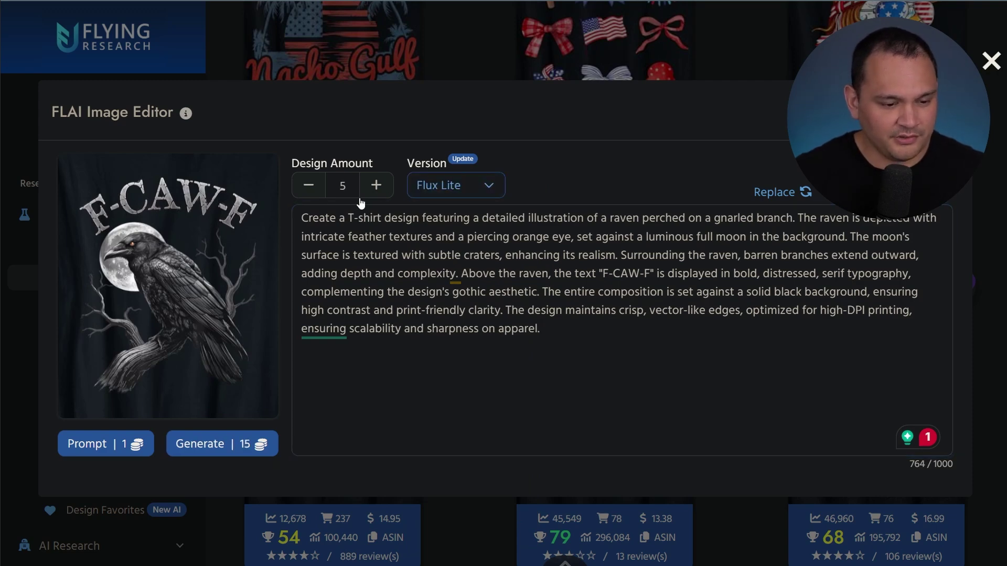
{"action": "left_click", "coordinate": [376, 186]}
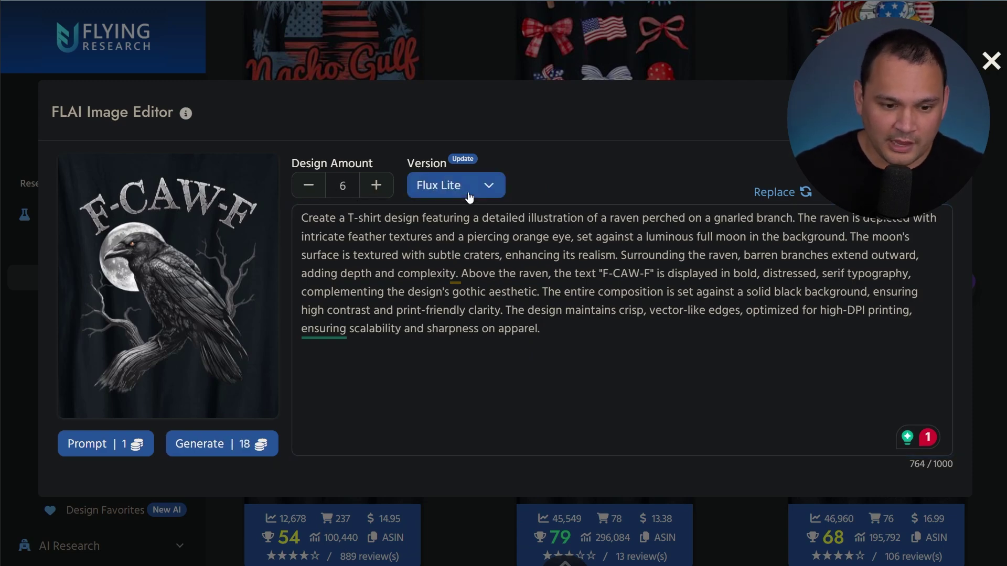
Switch to Ideogram 3.0 Quality, set design amount 4, and generate the raven designs
{"action": "left_click", "coordinate": [435, 186]}
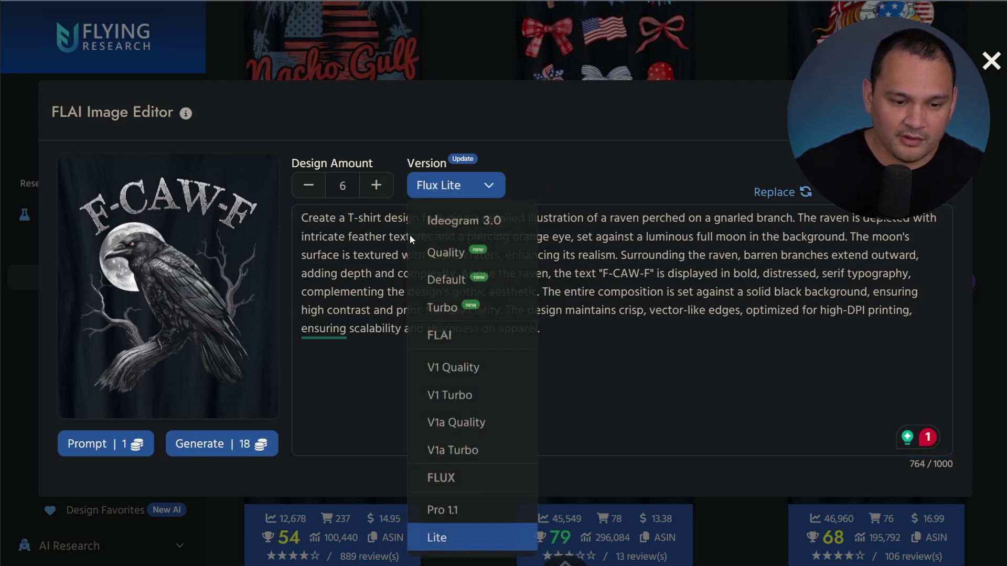
{"action": "left_click", "coordinate": [450, 252]}
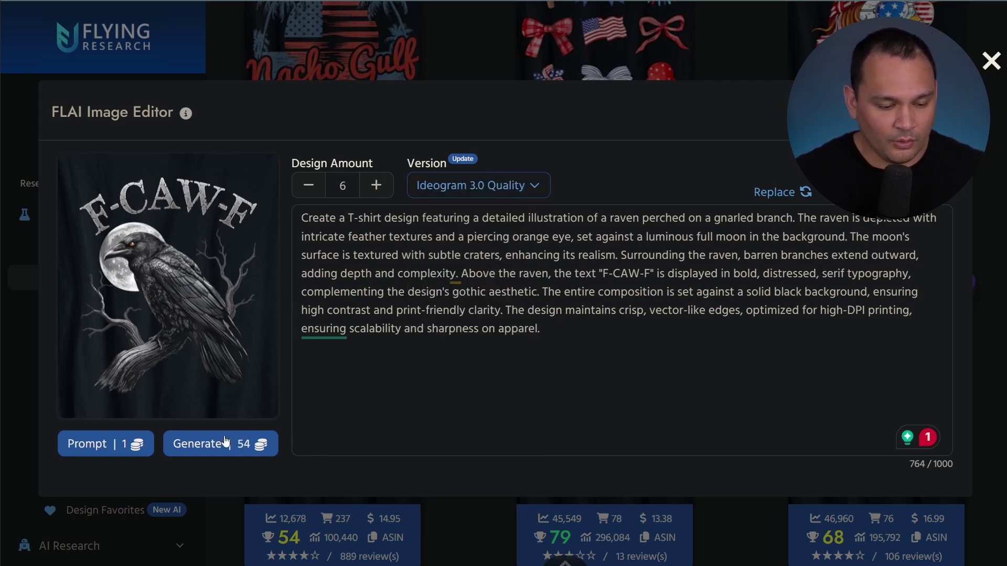
{"action": "left_click", "coordinate": [309, 186]}
{"action": "left_click", "coordinate": [309, 187]}
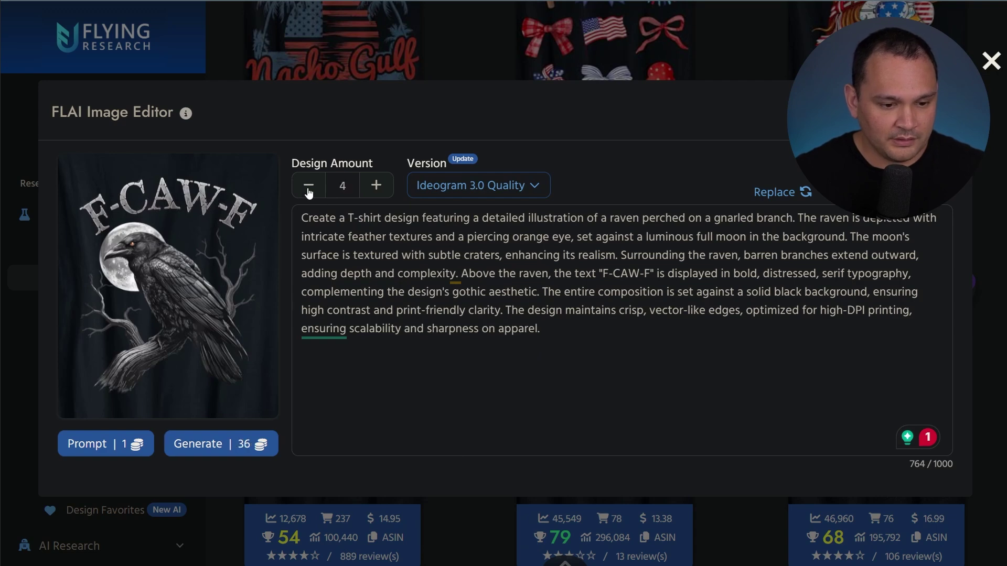
{"action": "left_click", "coordinate": [215, 446]}
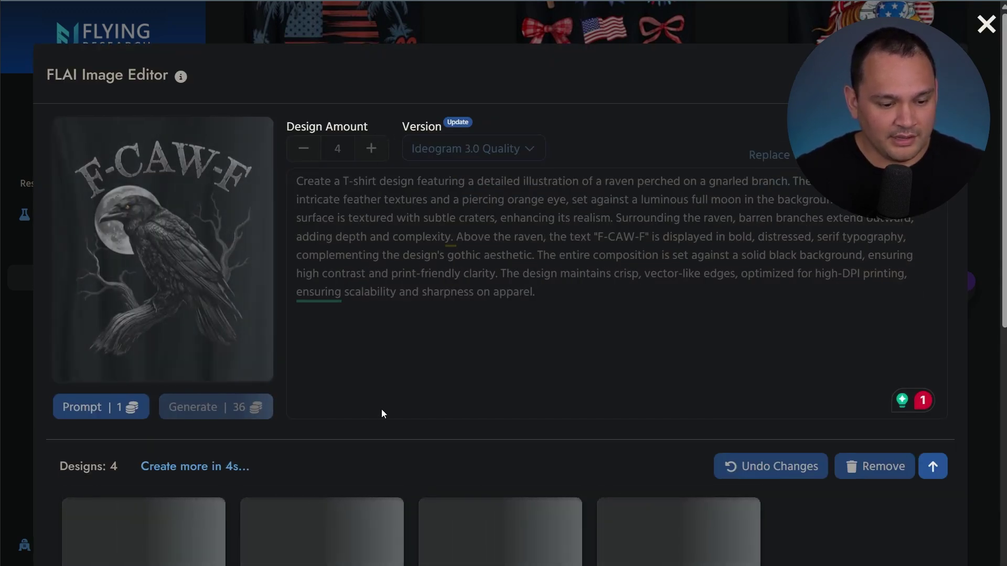
{"action": "scroll", "coordinate": [395, 495], "scroll_direction": "down", "scroll_amount": 1}
{"action": "scroll", "coordinate": [367, 398], "scroll_direction": "down", "scroll_amount": 3}
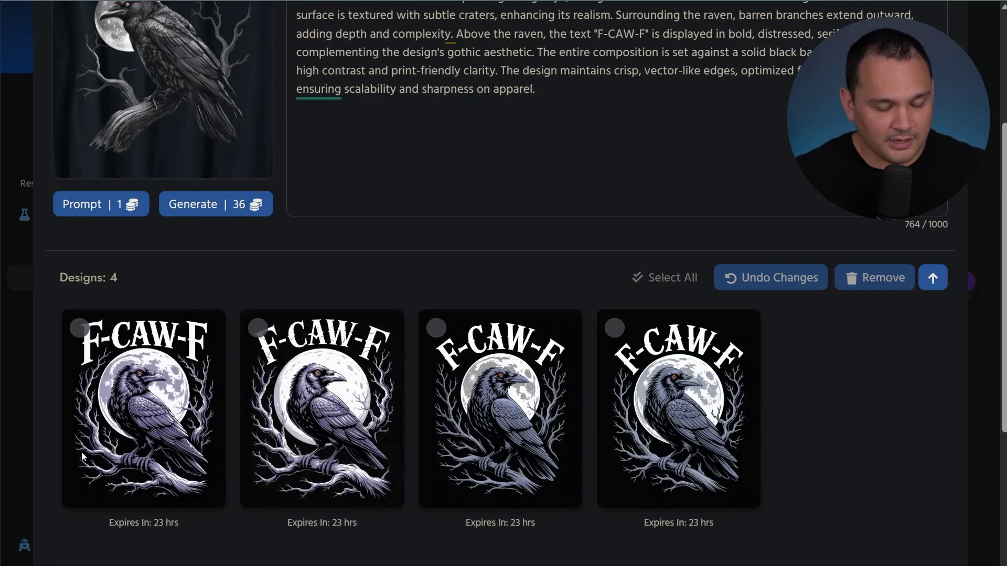